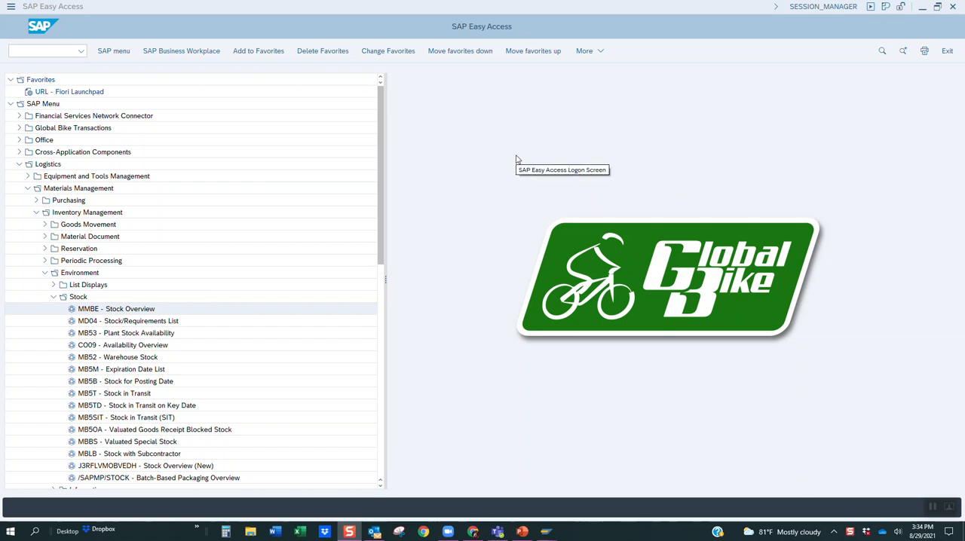
Open the user profile with transaction SU3, review its default settings and the time format options, and exit unchanged.
{"action": "left_click", "coordinate": [50, 49]}
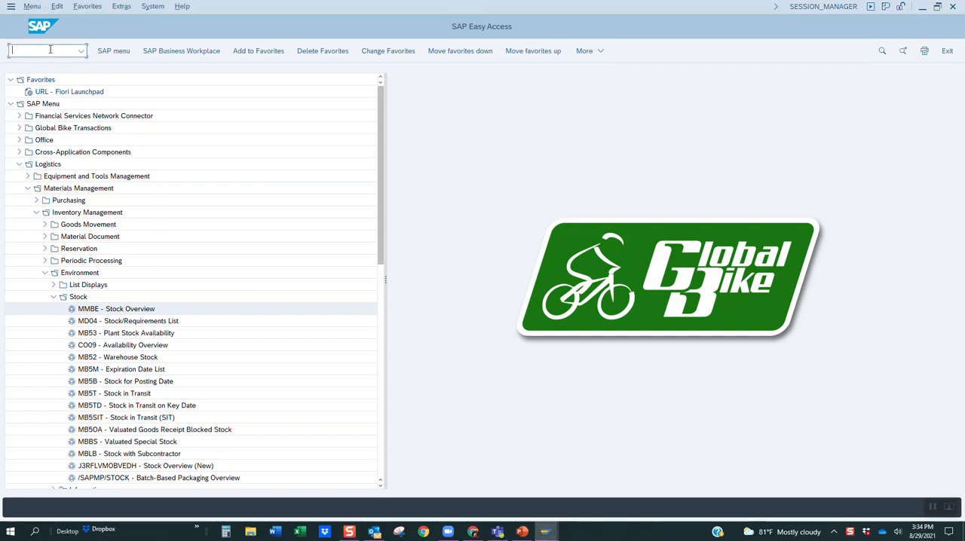
{"action": "type", "text": "su3"}
{"action": "key", "text": "Return"}
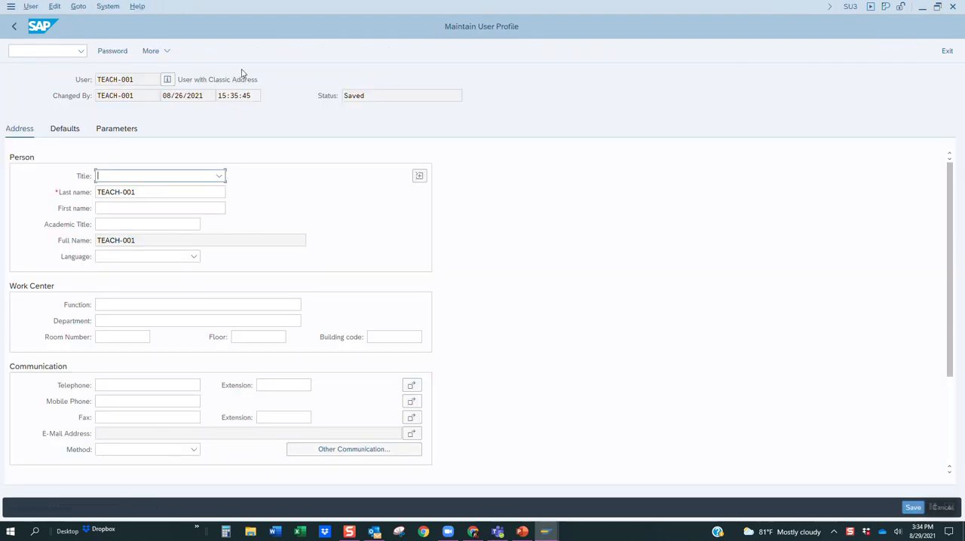
{"action": "left_click", "coordinate": [65, 130]}
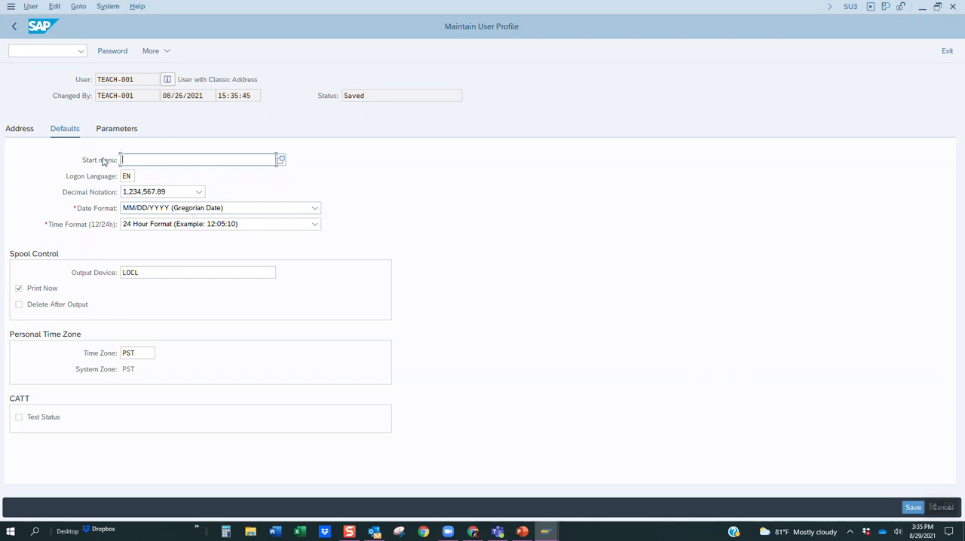
{"action": "left_click", "coordinate": [315, 224]}
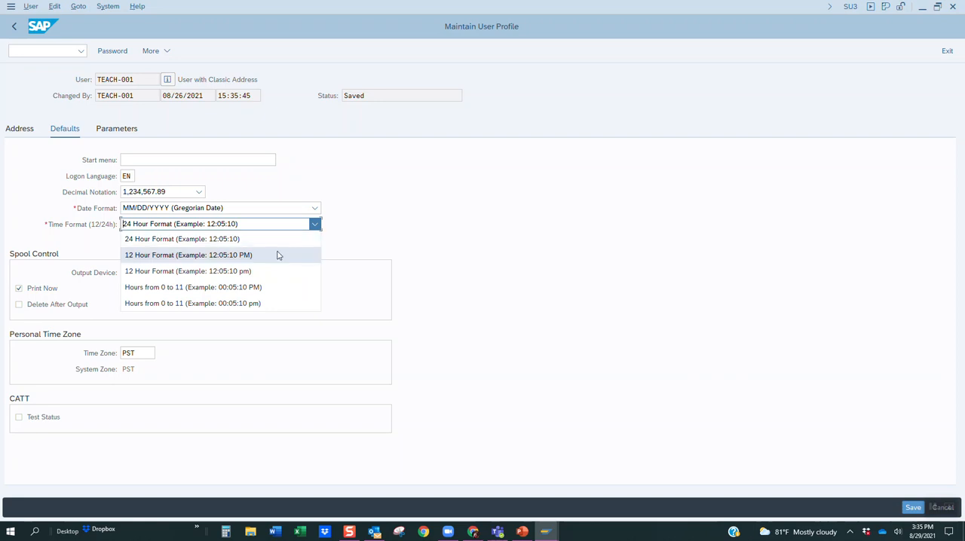
{"action": "left_click", "coordinate": [315, 225]}
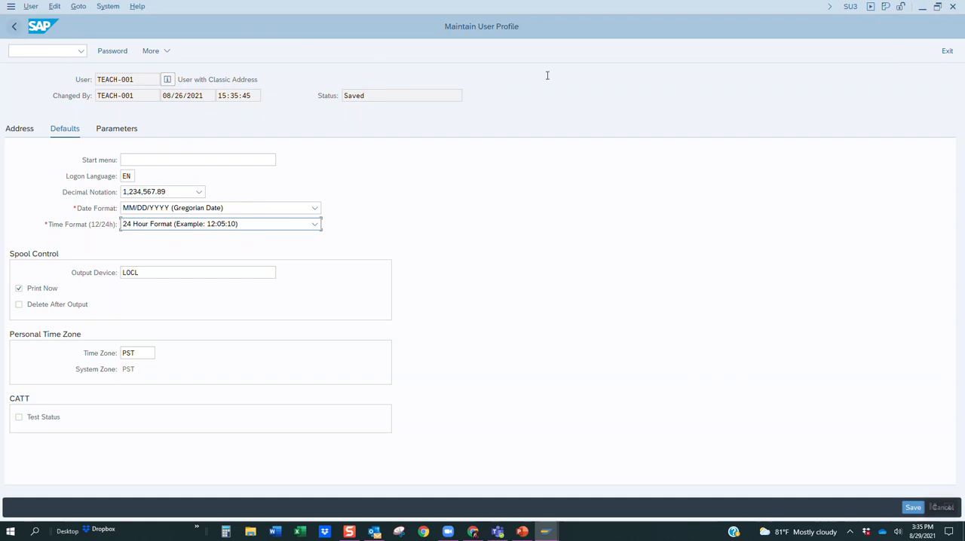
{"action": "left_click", "coordinate": [947, 51]}
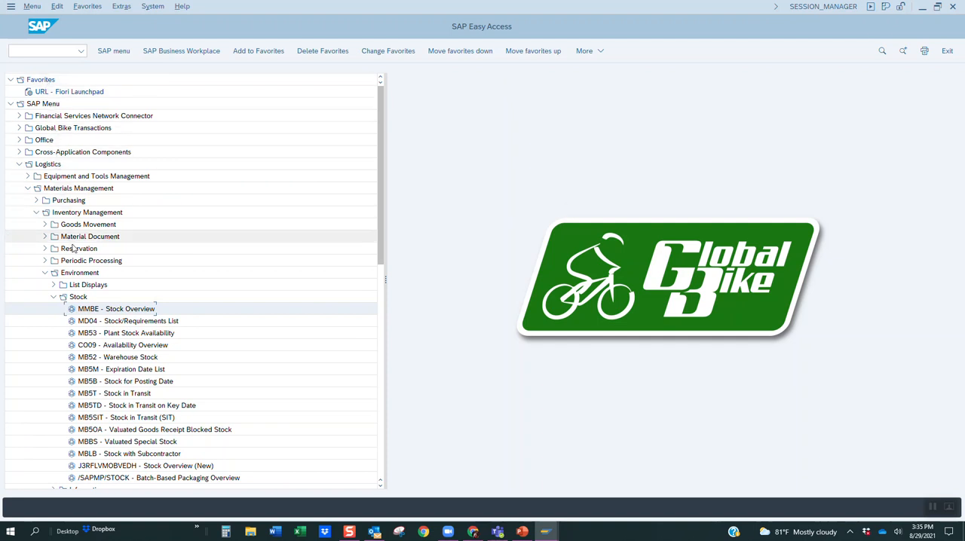
Add the MMBE - Stock Overview transaction from the Stock folder to the favorites.
{"action": "right_click", "coordinate": [96, 313]}
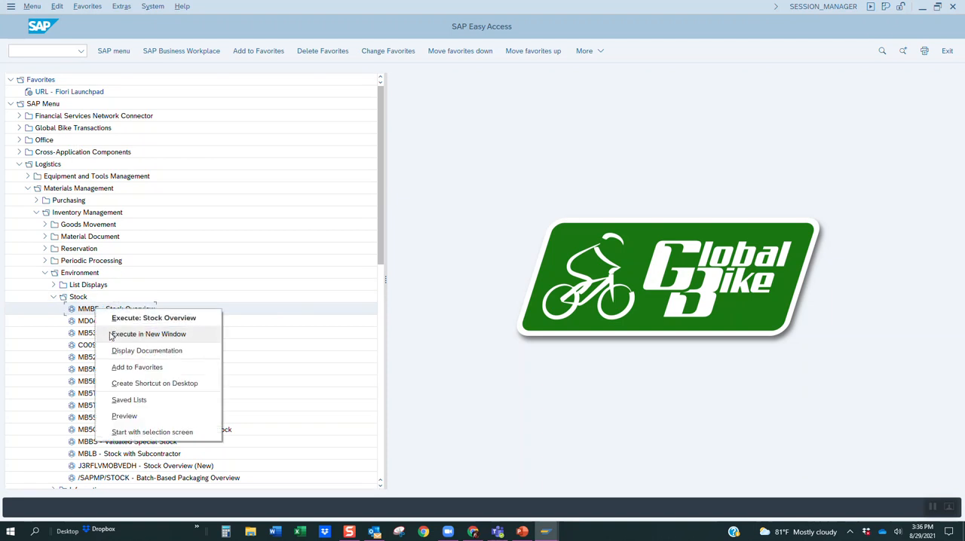
{"action": "left_click", "coordinate": [136, 368]}
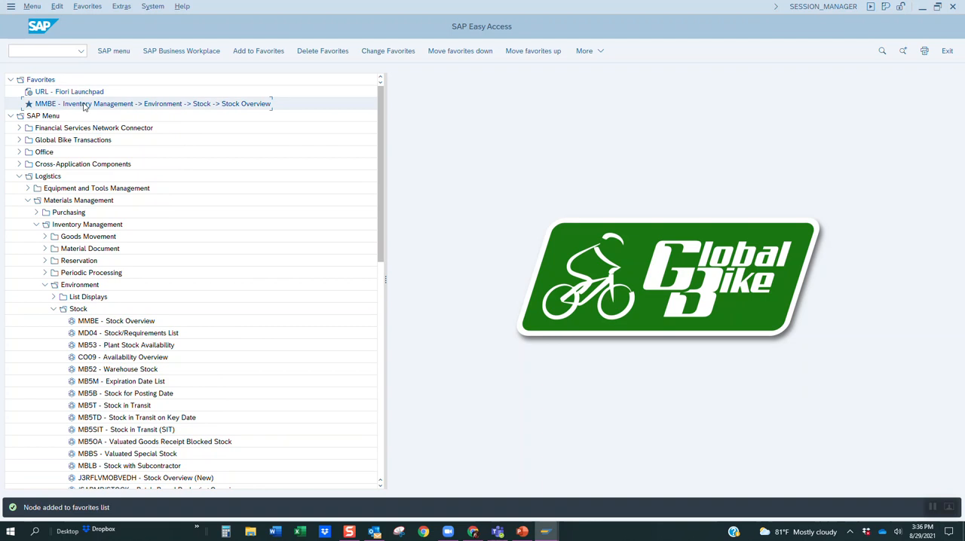
Add a web address to the favorites with the text SAP Help and the address help.sap.com.
{"action": "right_click", "coordinate": [44, 80]}
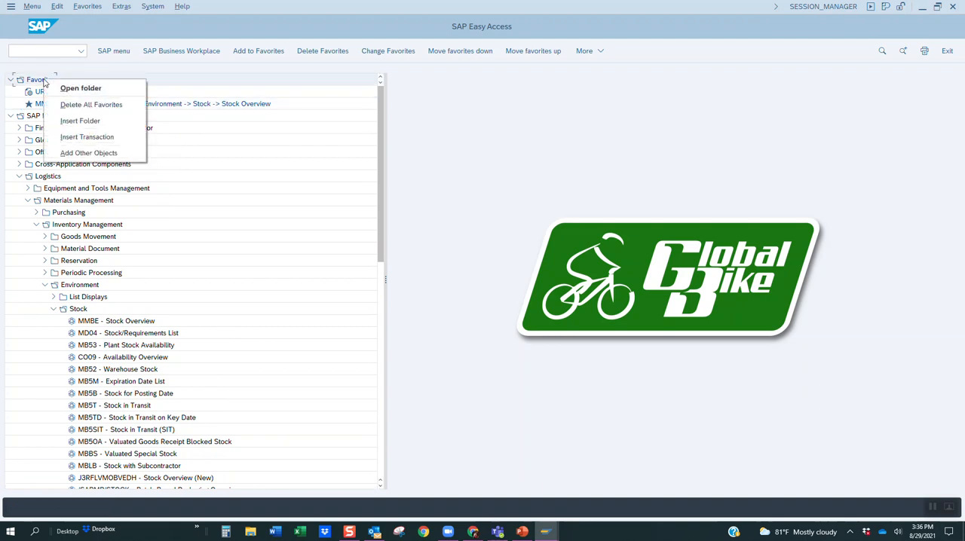
{"action": "left_click", "coordinate": [88, 154]}
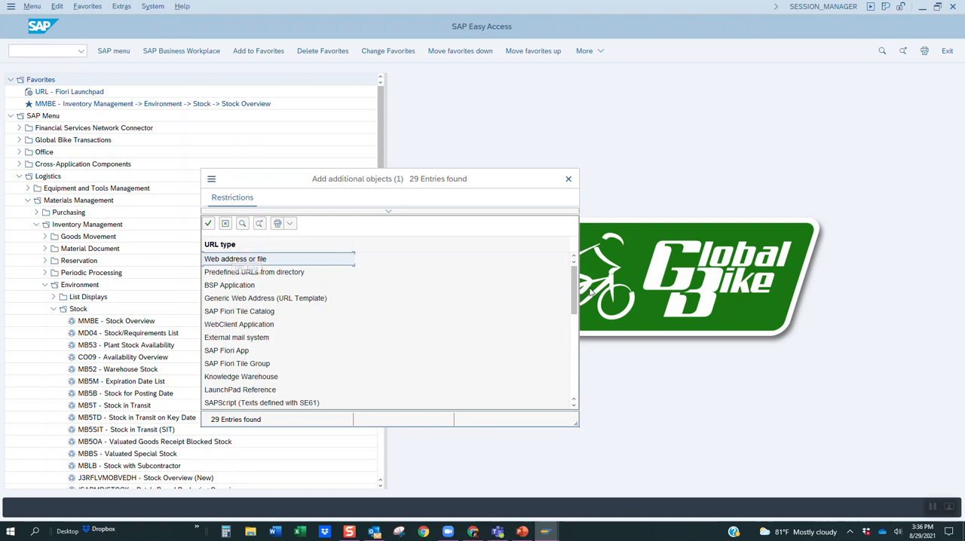
{"action": "mouse_move", "coordinate": [574, 293]}
{"action": "left_mouse_down"}
{"action": "mouse_move", "coordinate": [570, 343]}
{"action": "mouse_move", "coordinate": [572, 294]}
{"action": "left_mouse_up"}
{"action": "double_click", "coordinate": [242, 260]}
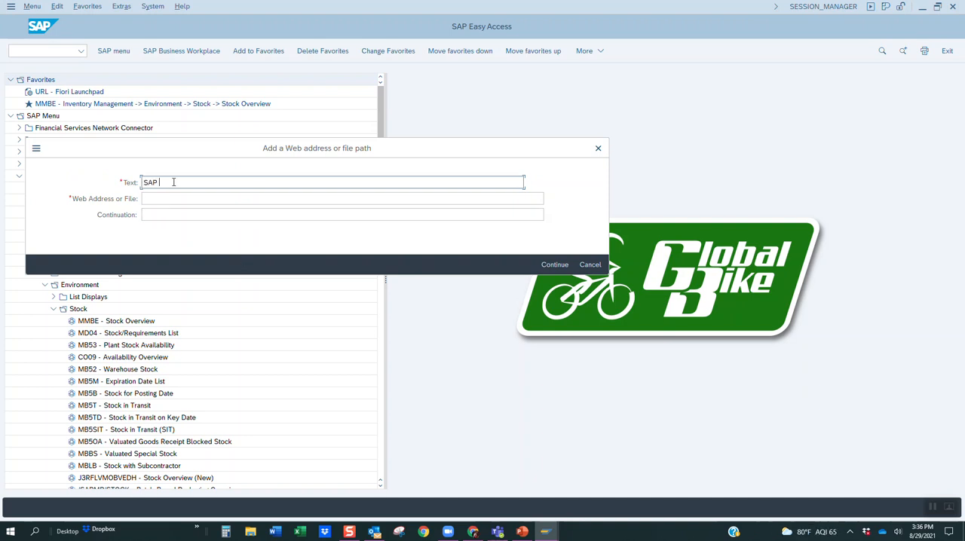
{"action": "left_click", "coordinate": [176, 197]}
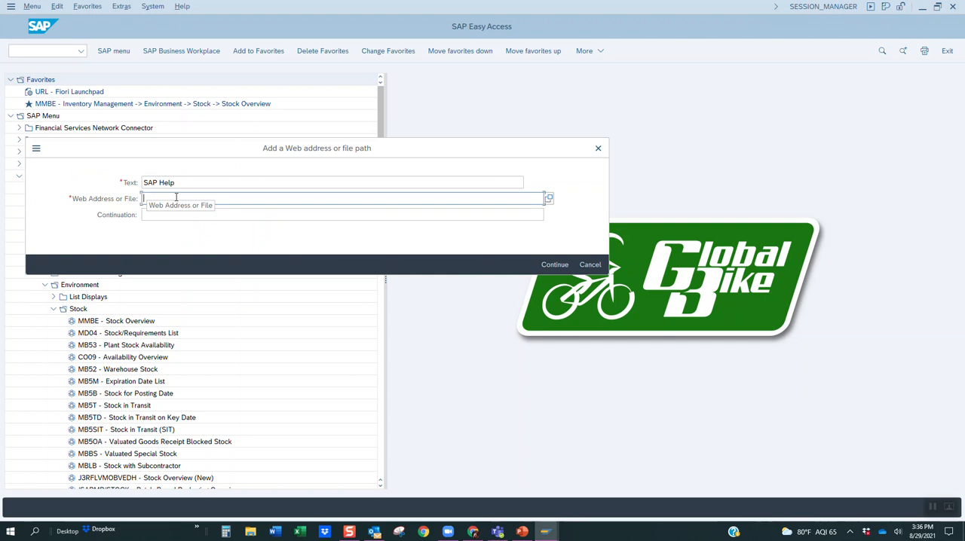
{"action": "type", "text": "help.sap.com"}
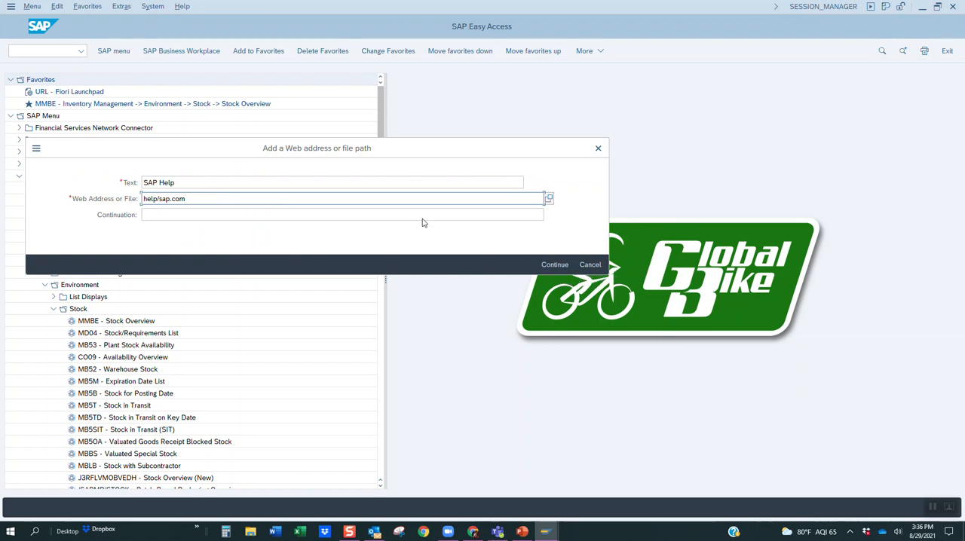
{"action": "left_click", "coordinate": [161, 198]}
{"action": "key", "text": "BackSpace"}
{"action": "key", "text": "BackSpace"}
{"action": "type", "text": "."}
{"action": "key", "text": "Return"}
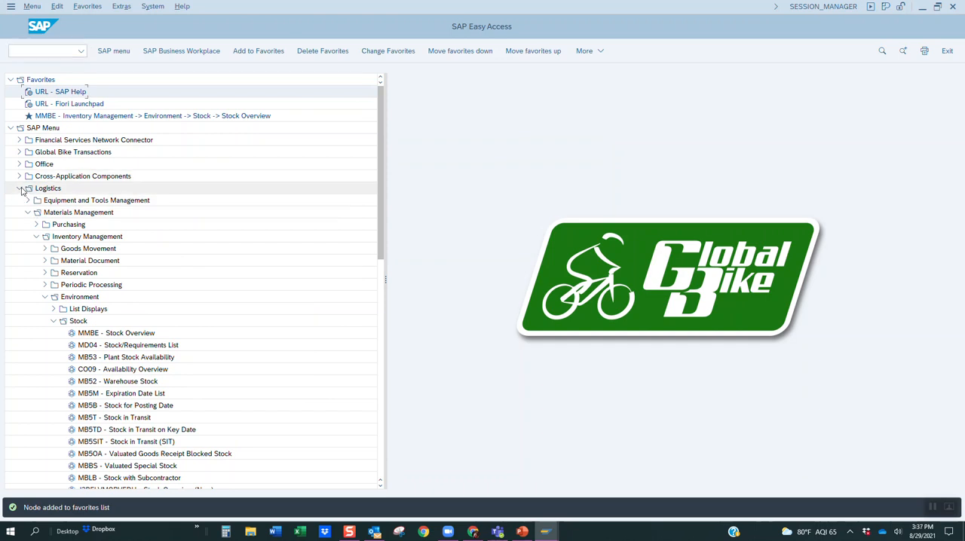
Collapse the Logistics folder, check that the MMBE favorite launches Stock Overview, and return to the start menu.
{"action": "left_click", "coordinate": [19, 190]}
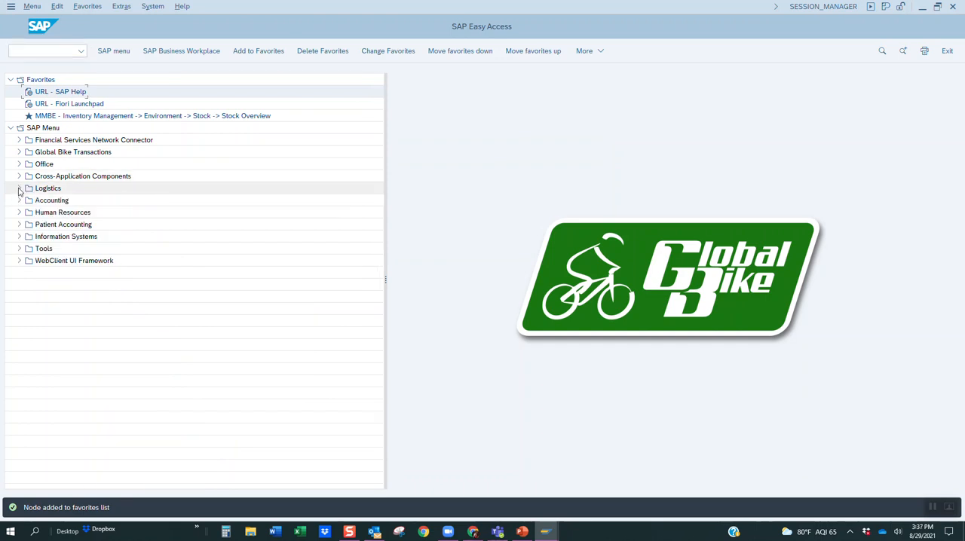
{"action": "double_click", "coordinate": [81, 117]}
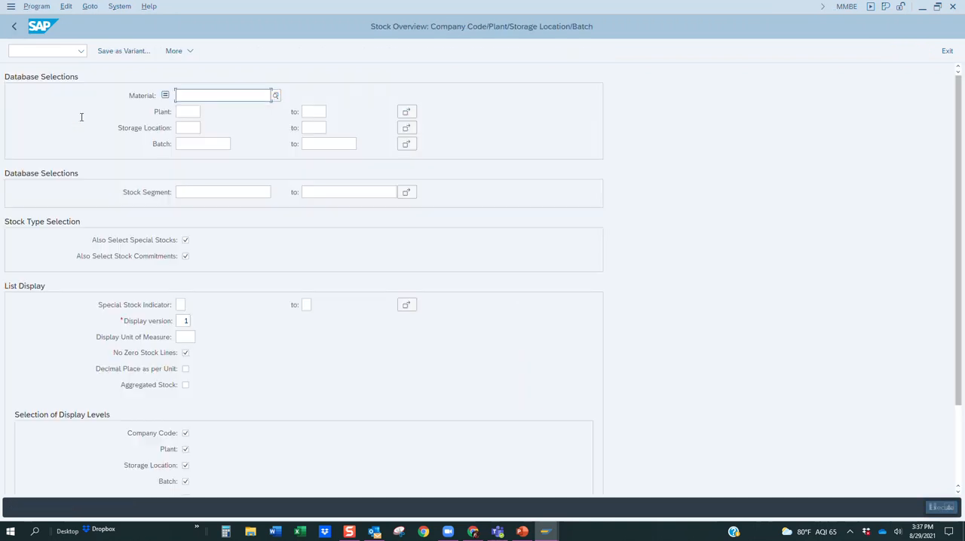
{"action": "left_click", "coordinate": [949, 52]}
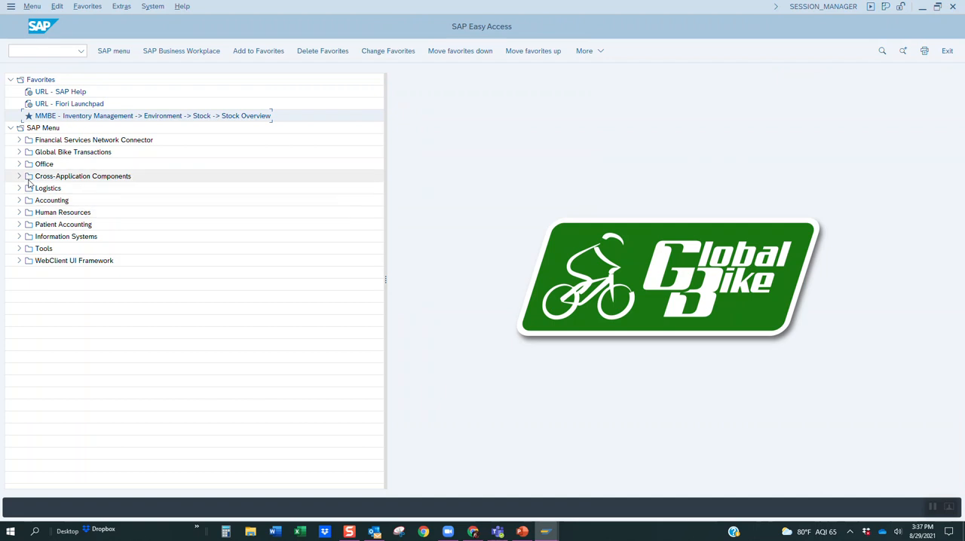
Expand the Logistics folder again and collapse its Stock, Inventory Management and Materials Management subfolders.
{"action": "left_click", "coordinate": [20, 188]}
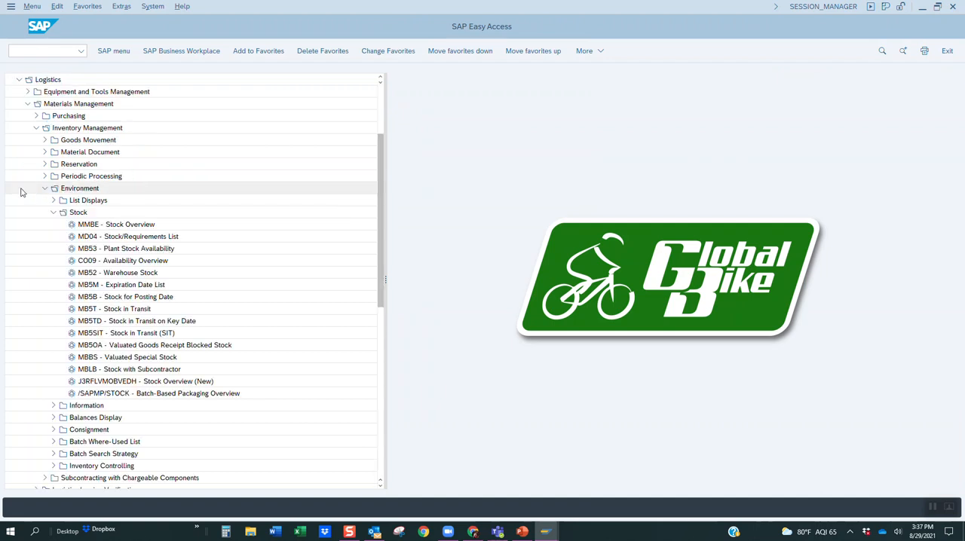
{"action": "left_click", "coordinate": [53, 212]}
{"action": "left_click", "coordinate": [36, 128]}
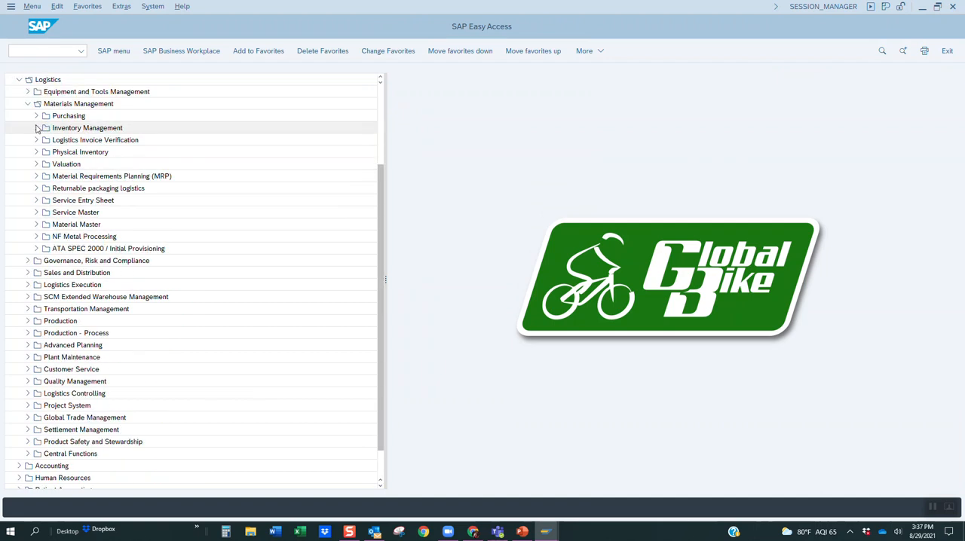
{"action": "left_click", "coordinate": [27, 103]}
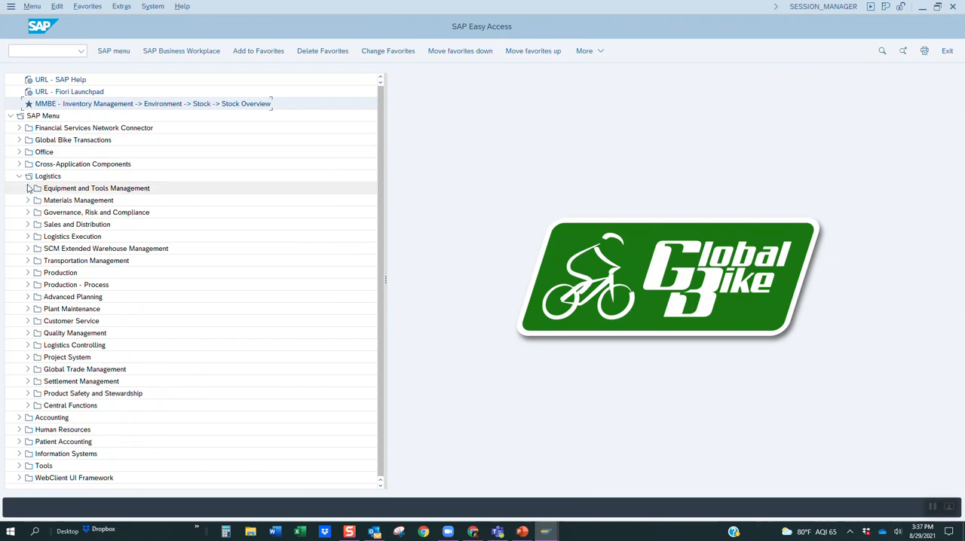
Launch VA11 - Create from the Inquiry folder under Logistics, Sales and Distribution, Sales.
{"action": "left_click", "coordinate": [28, 225]}
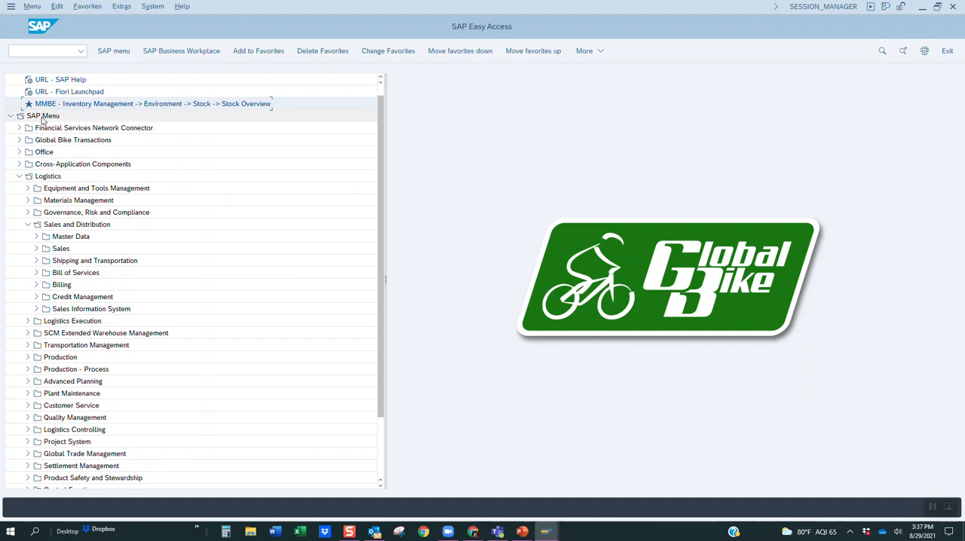
{"action": "left_click", "coordinate": [36, 249]}
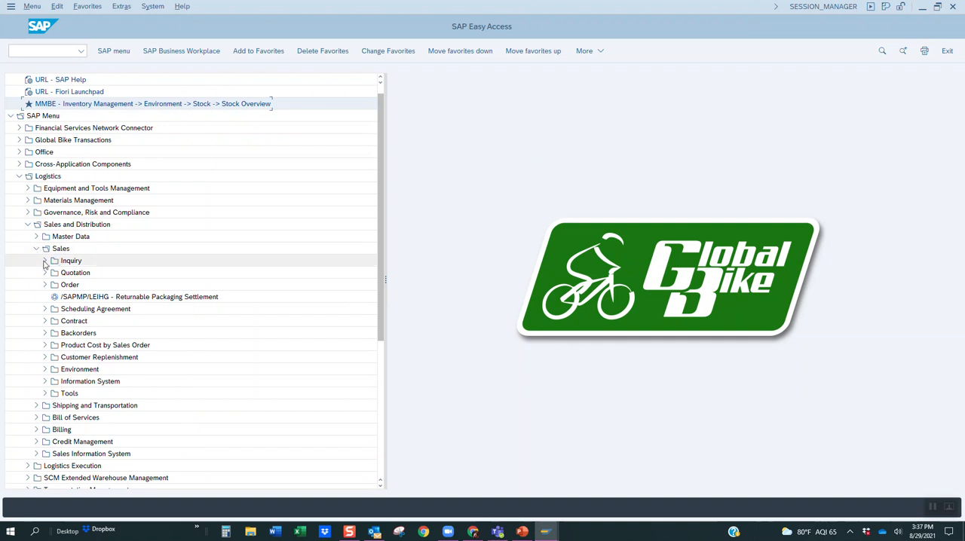
{"action": "left_click", "coordinate": [45, 261]}
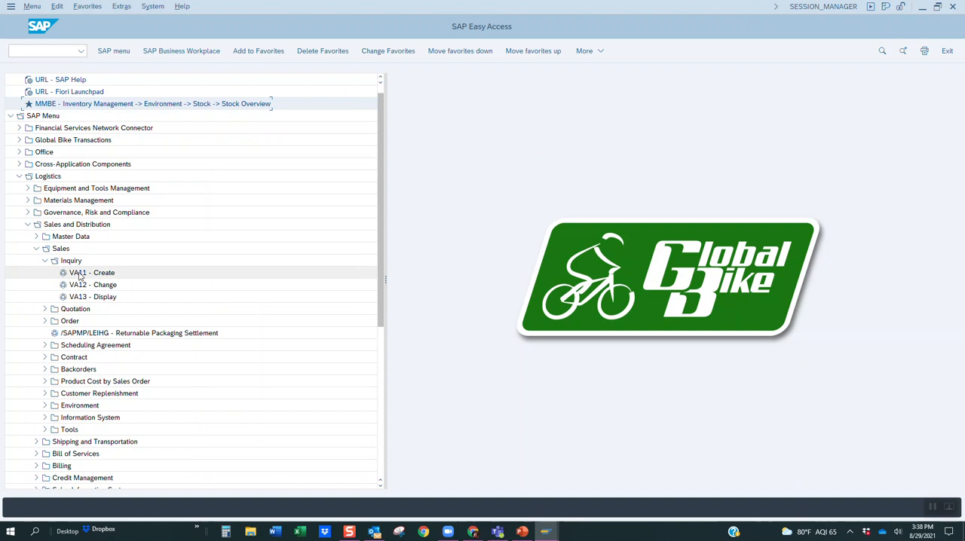
{"action": "double_click", "coordinate": [79, 276]}
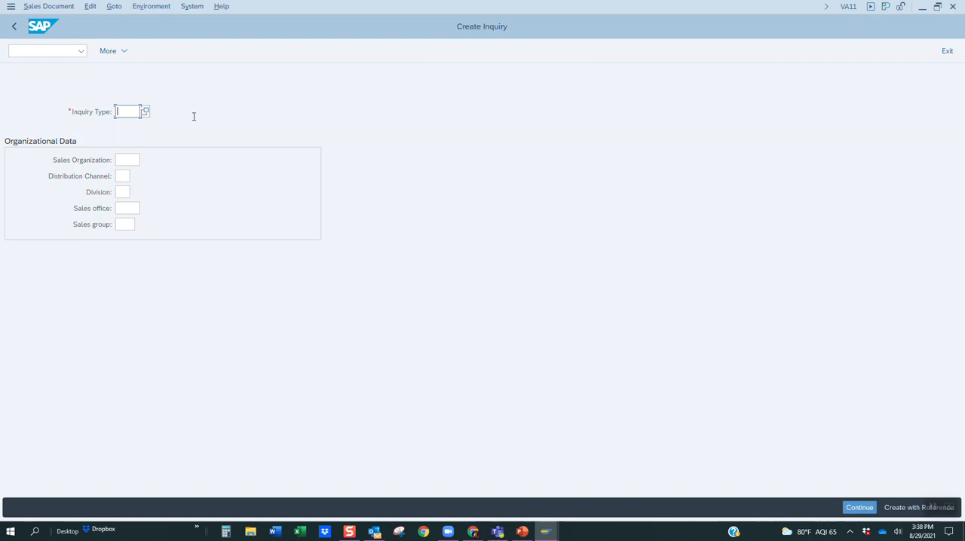
View the field help and the list of possible entries for the Inquiry Type, closing each one after viewing.
{"action": "key", "text": "F4"}
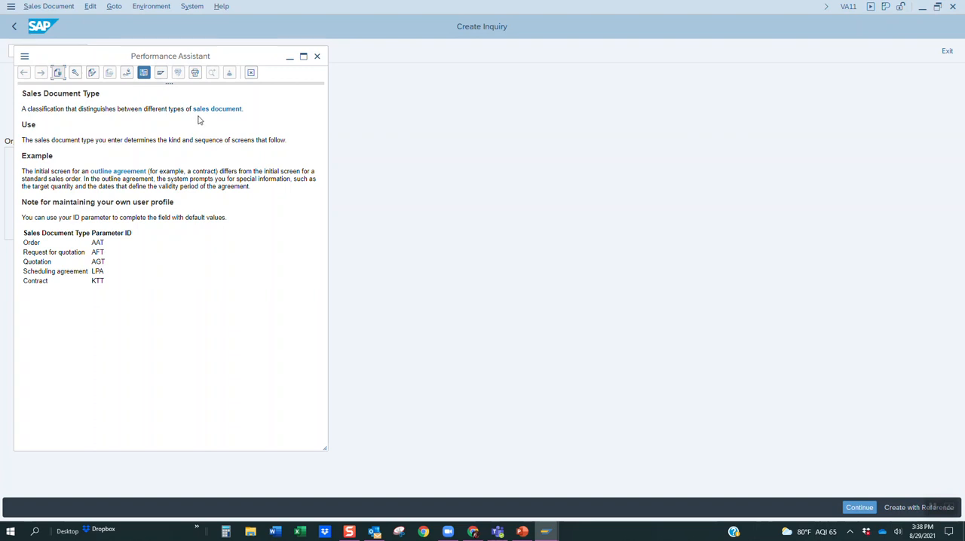
{"action": "left_click", "coordinate": [317, 55]}
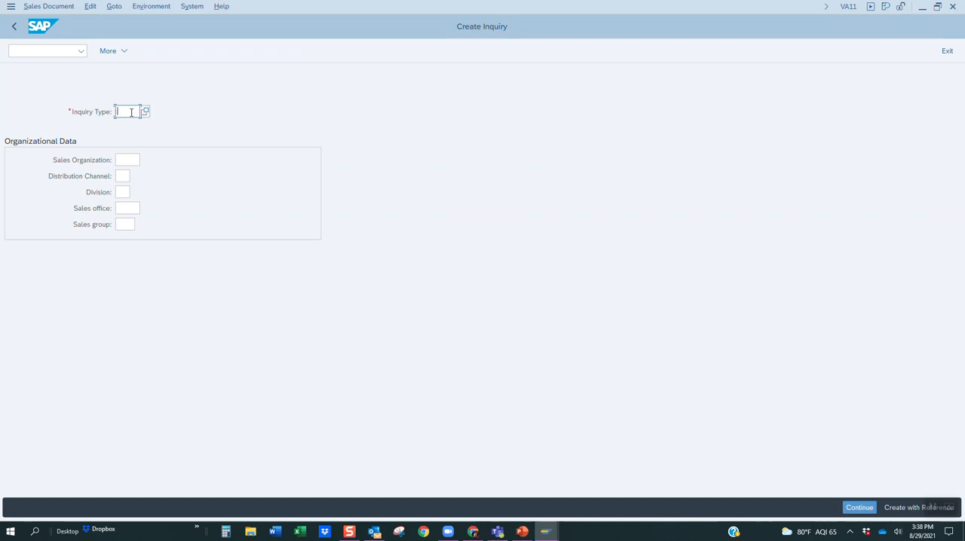
{"action": "key", "text": "F4"}
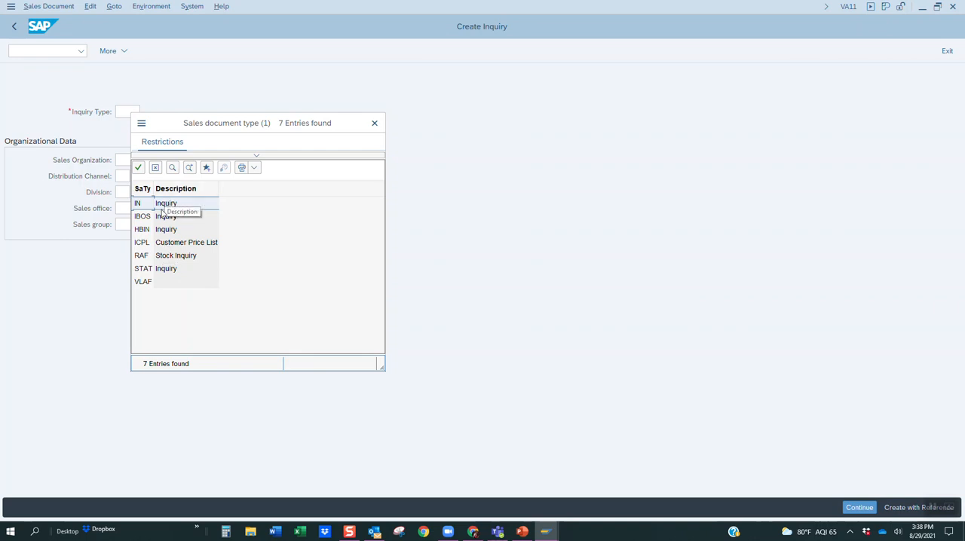
{"action": "left_click", "coordinate": [372, 123]}
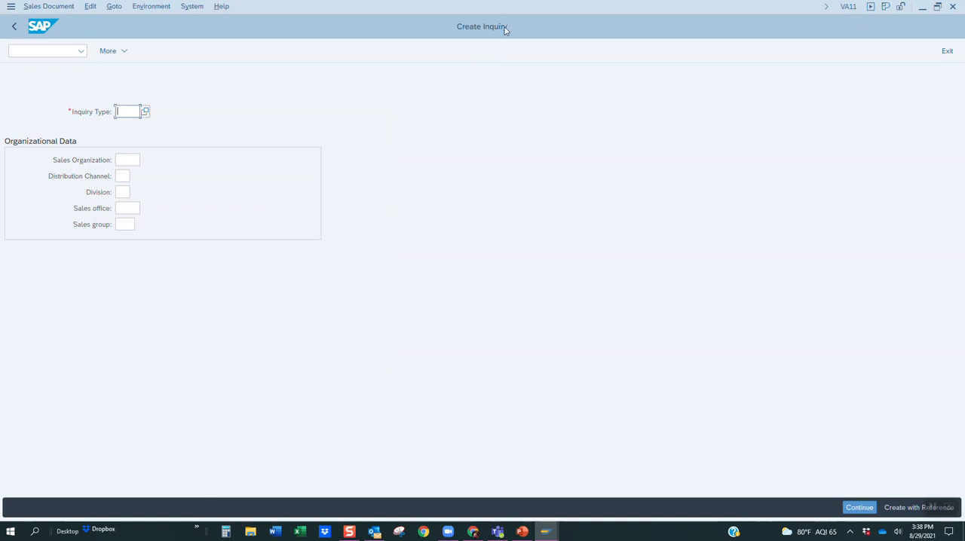
Try to switch from Create Inquiry to another transaction by entering its code without the /n prefix.
{"action": "left_click", "coordinate": [28, 51]}
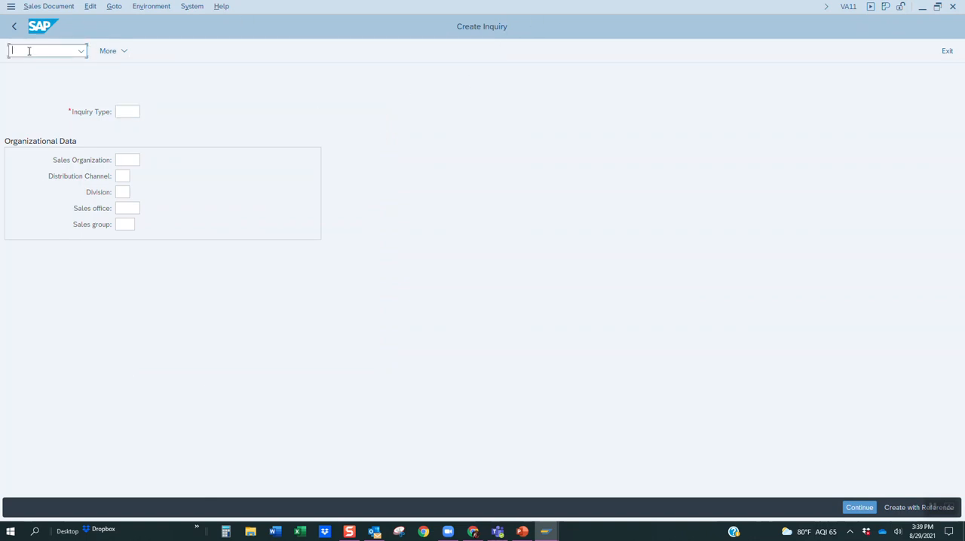
{"action": "type", "text": "VA"}
{"action": "type", "text": "11"}
{"action": "key", "text": "Return"}
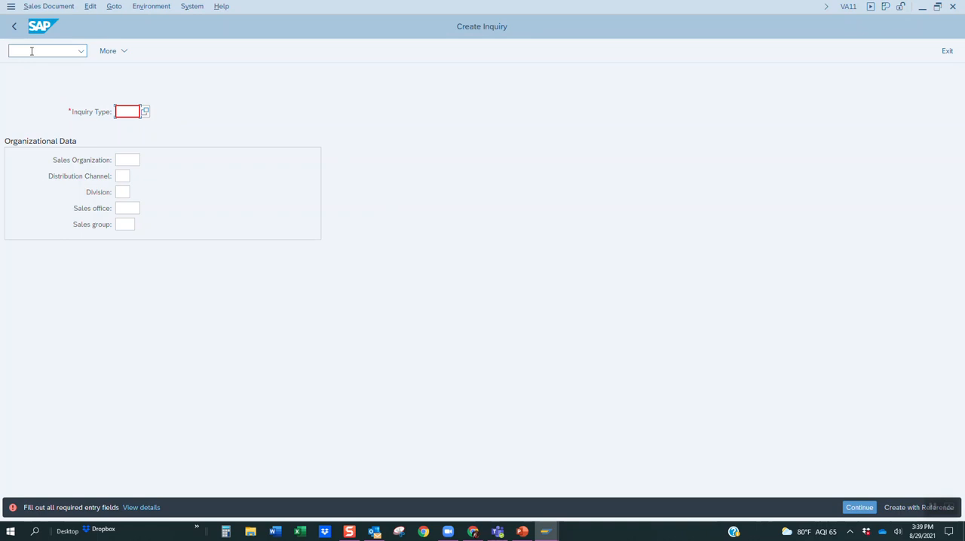
Switch to the Create Sales Documents transaction with the command /nVA01.
{"action": "left_click", "coordinate": [48, 51]}
{"action": "type", "text": "/nva"}
{"action": "type", "text": "11"}
{"action": "key", "text": "Return"}
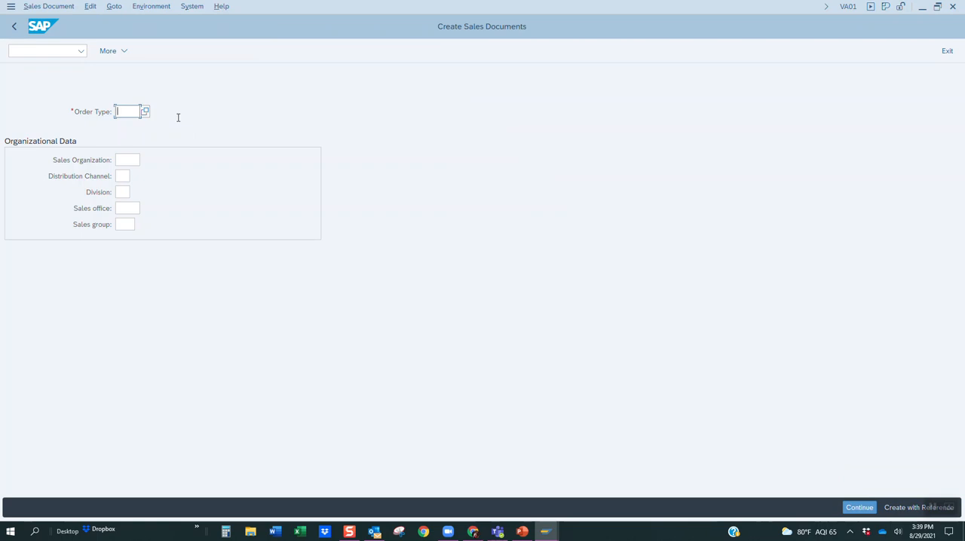
View the field help for Order Type, and choose BV - Cash Sale from its list of possible entries.
{"action": "key", "text": "F4"}
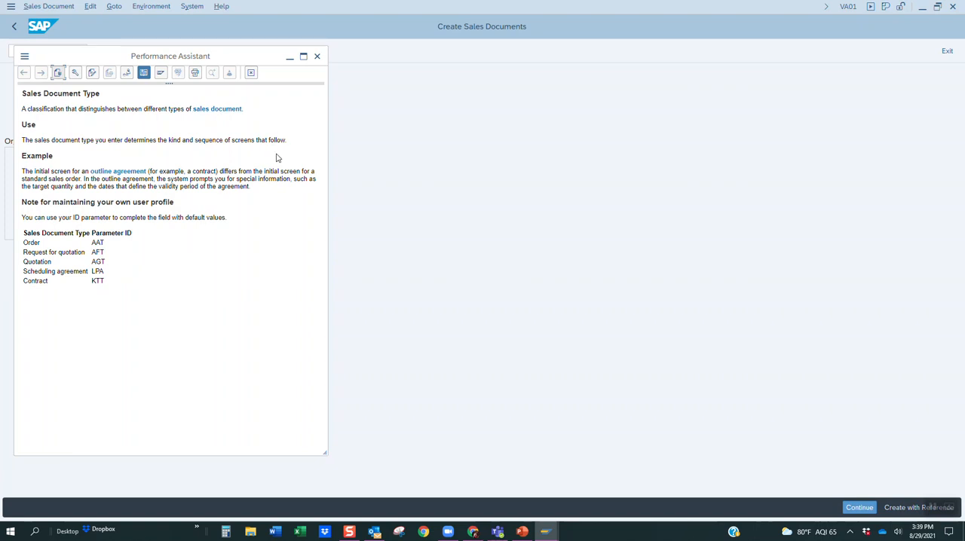
{"action": "left_click", "coordinate": [318, 57]}
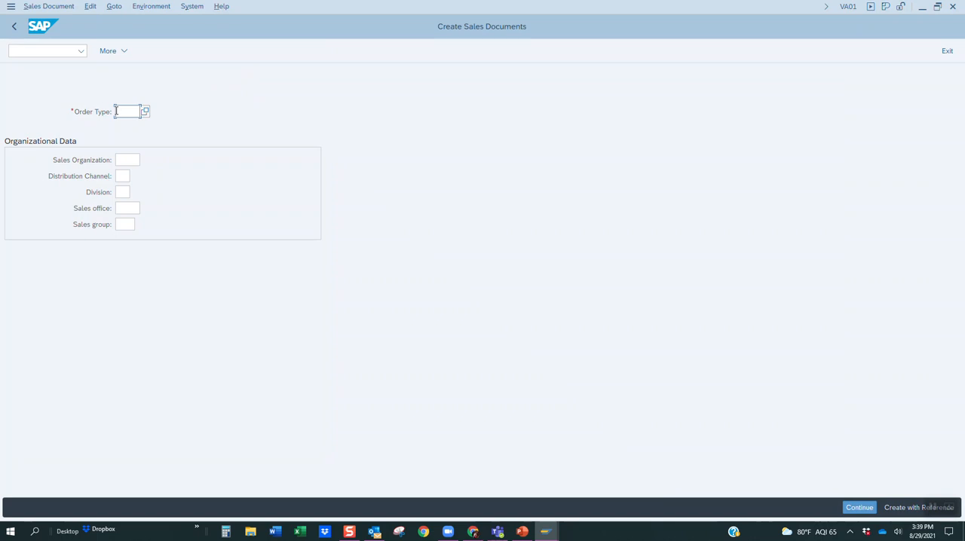
{"action": "key", "text": "F4"}
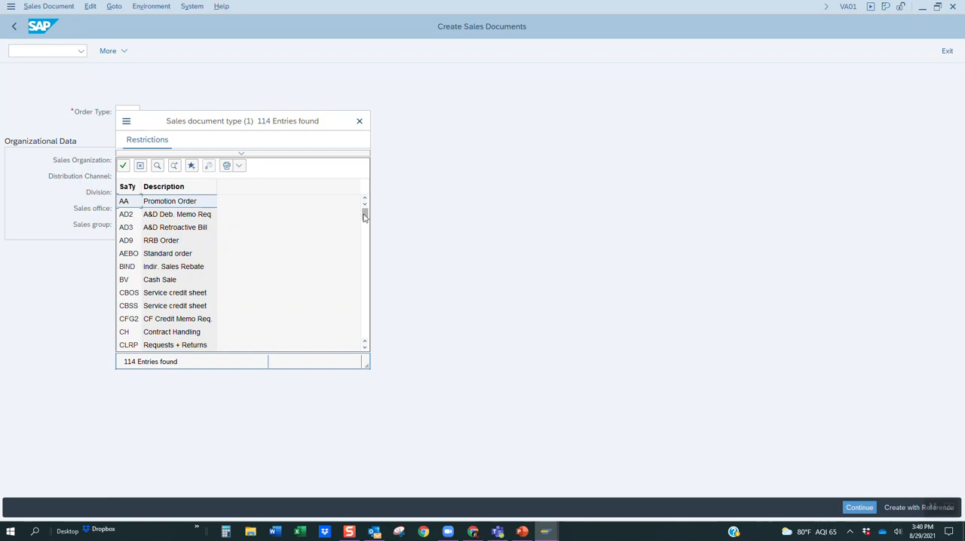
{"action": "scroll", "coordinate": [364, 217], "scroll_direction": "down", "scroll_amount": 1}
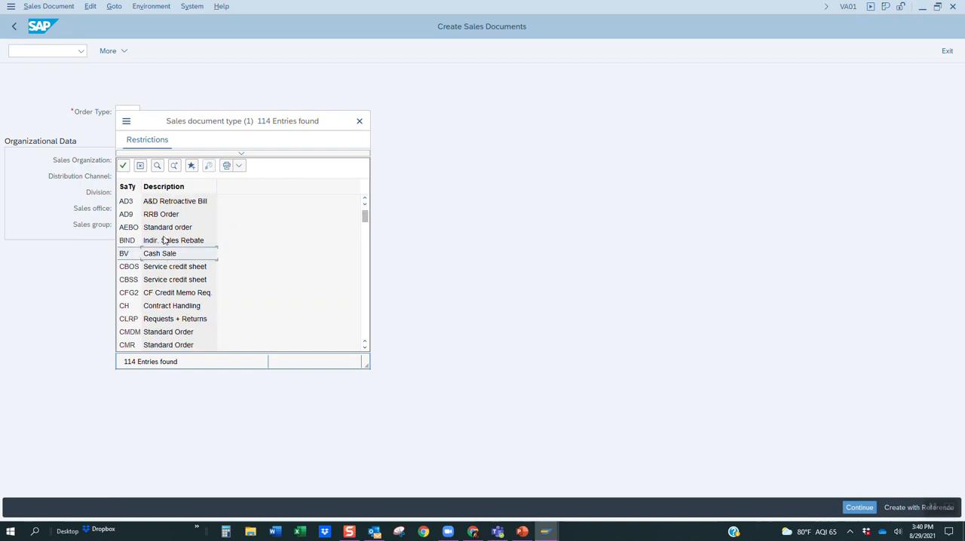
{"action": "left_click", "coordinate": [124, 168]}
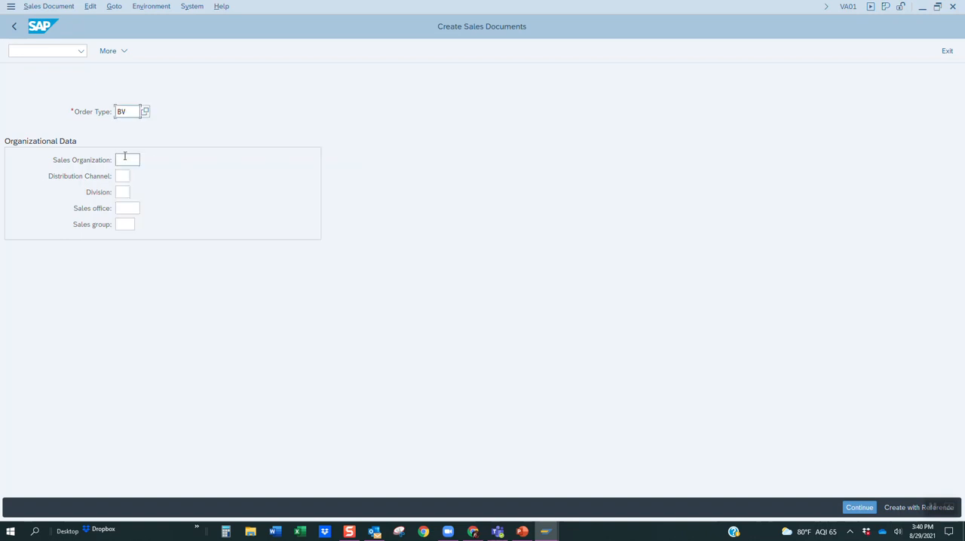
View the Distribution Channel field help, and pick the possible entry combining sales organization UW00 with channel WH (Wholesale).
{"action": "left_click", "coordinate": [124, 177]}
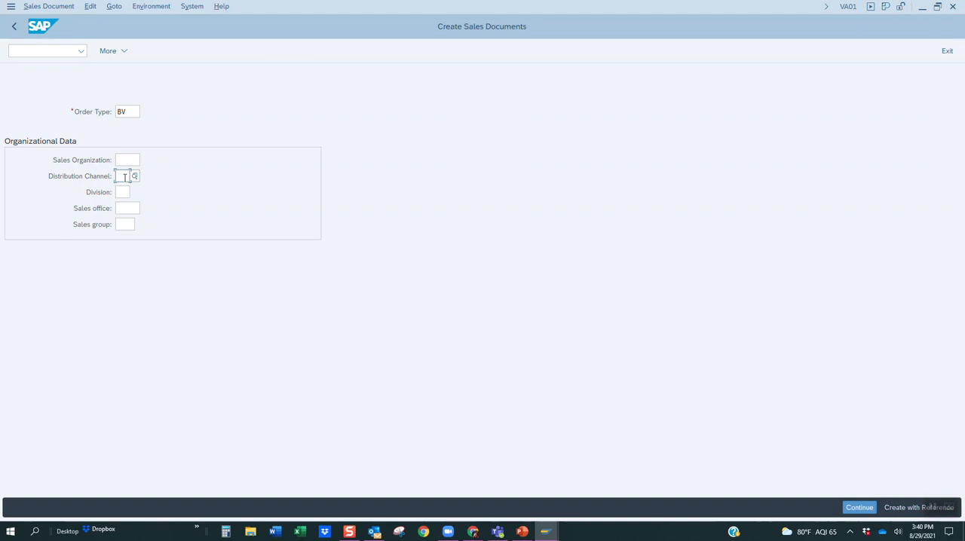
{"action": "key", "text": "F1"}
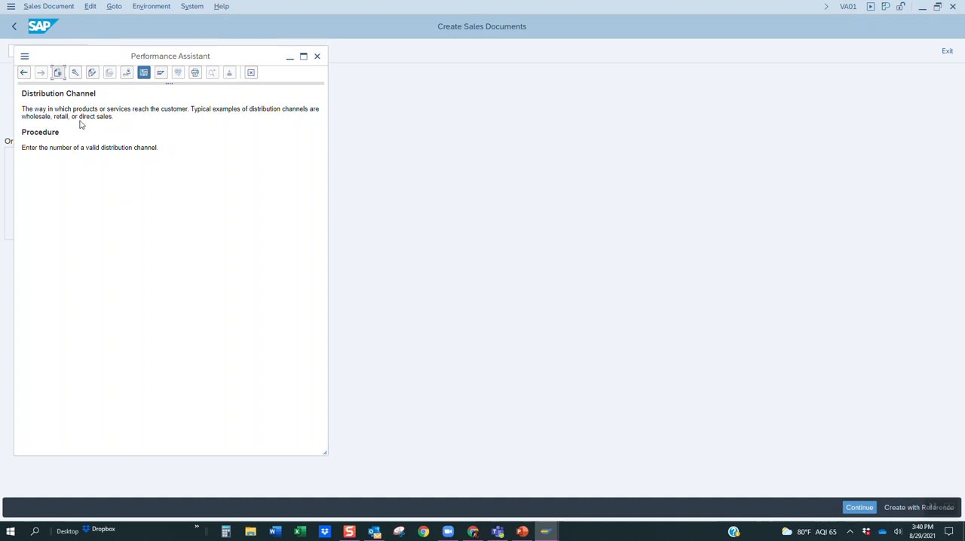
{"action": "left_click", "coordinate": [317, 57]}
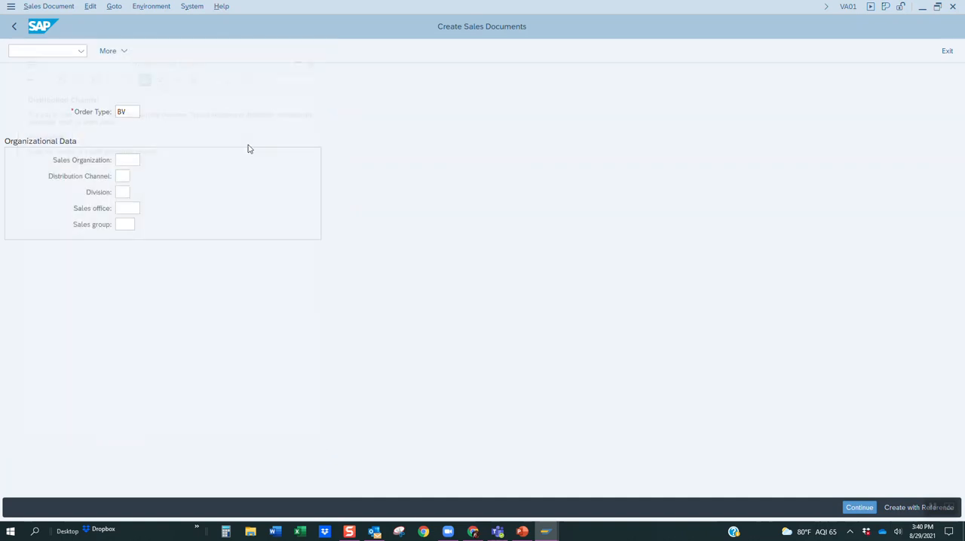
{"action": "left_click", "coordinate": [126, 175]}
{"action": "left_click", "coordinate": [133, 175]}
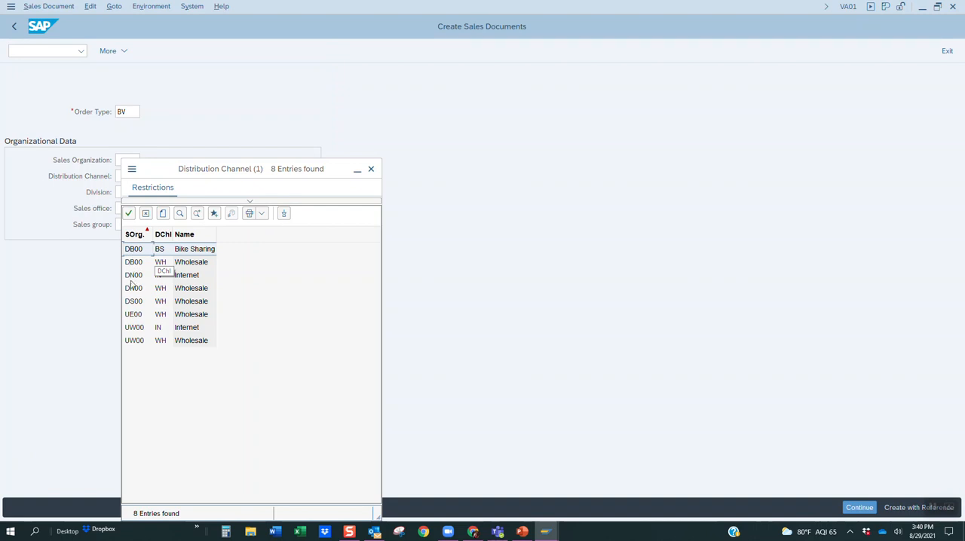
{"action": "double_click", "coordinate": [143, 341]}
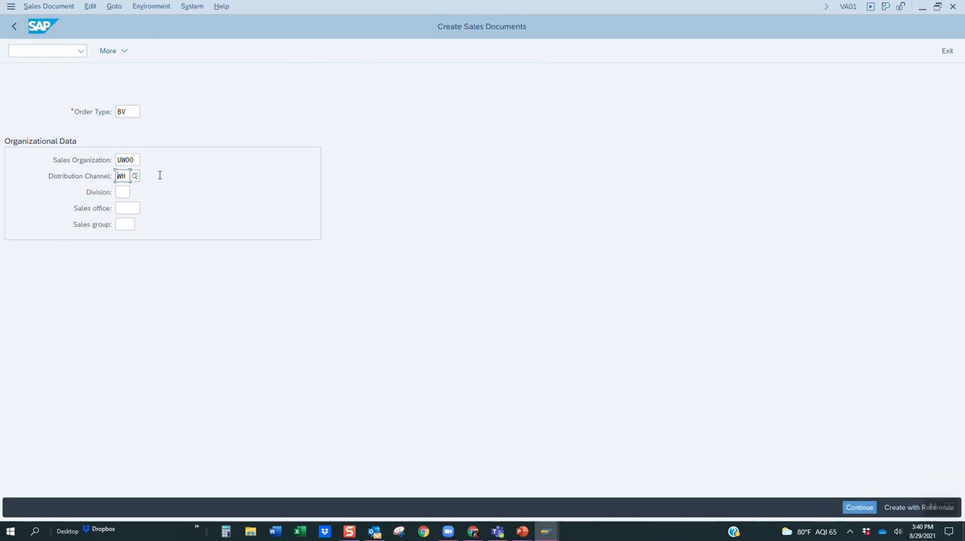
Exit Create Sales Documents and launch the MMBE stock overview from the favorites.
{"action": "left_click", "coordinate": [943, 55]}
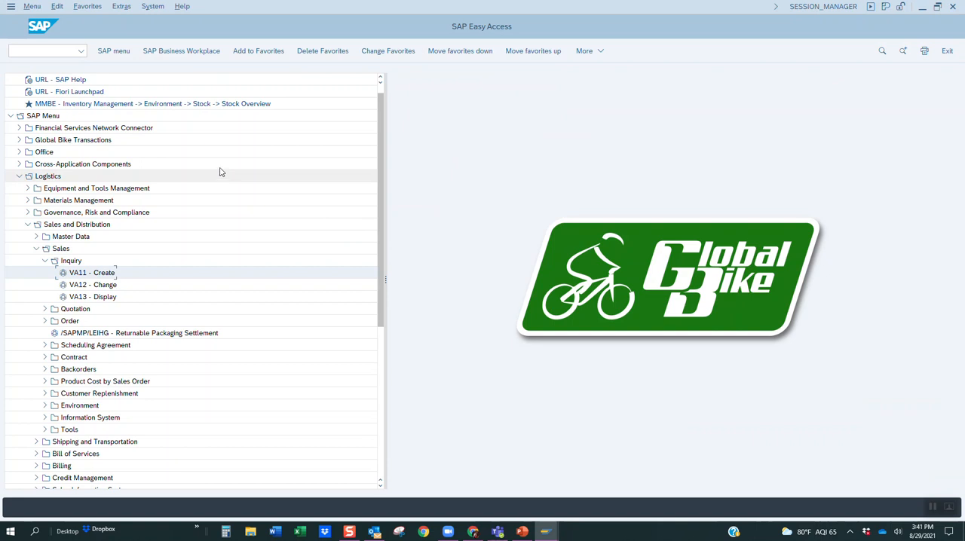
{"action": "double_click", "coordinate": [101, 106]}
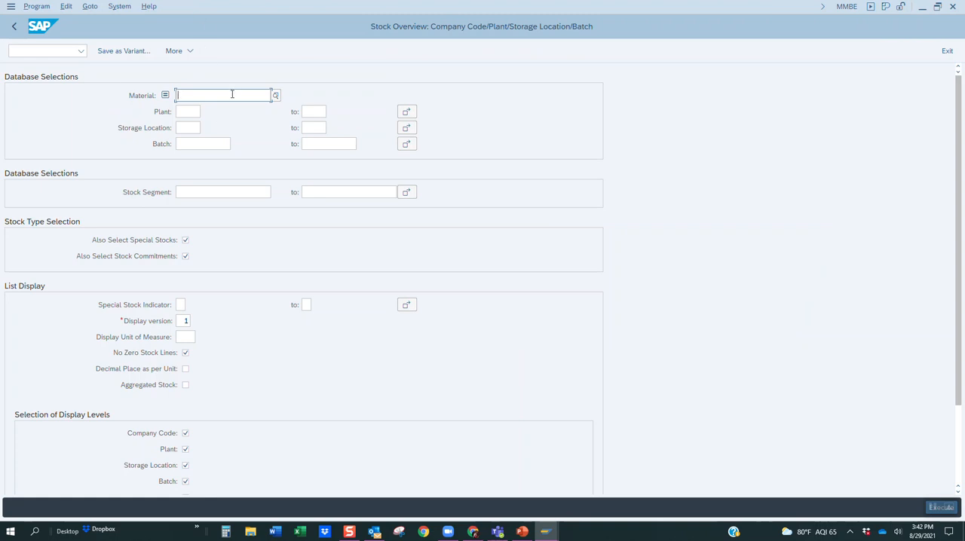
Look at the material search help and close it, and set Material to DXTR1001 from the suggestions for DX.
{"action": "key", "text": "F4"}
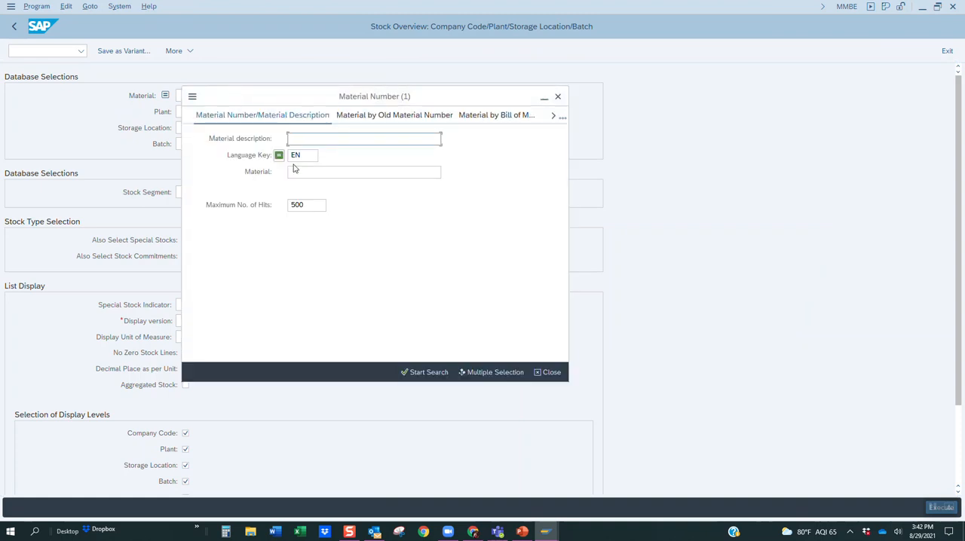
{"action": "left_click", "coordinate": [558, 100]}
{"action": "left_click", "coordinate": [226, 95]}
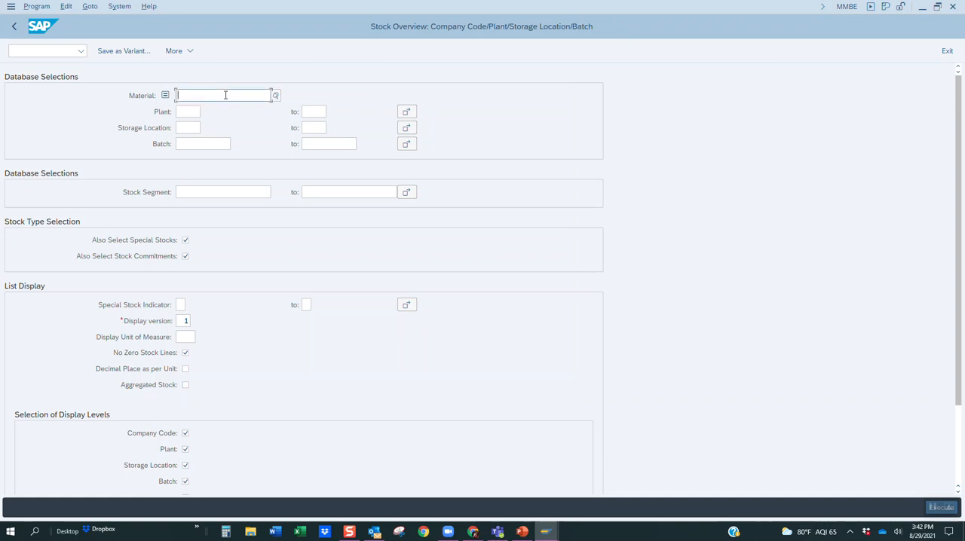
{"action": "type", "text": "DX"}
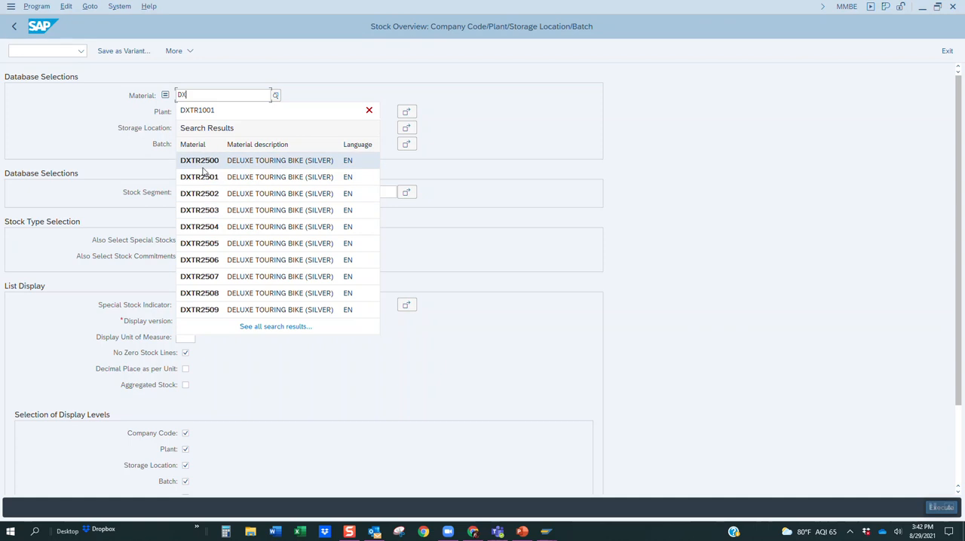
{"action": "left_click", "coordinate": [193, 111]}
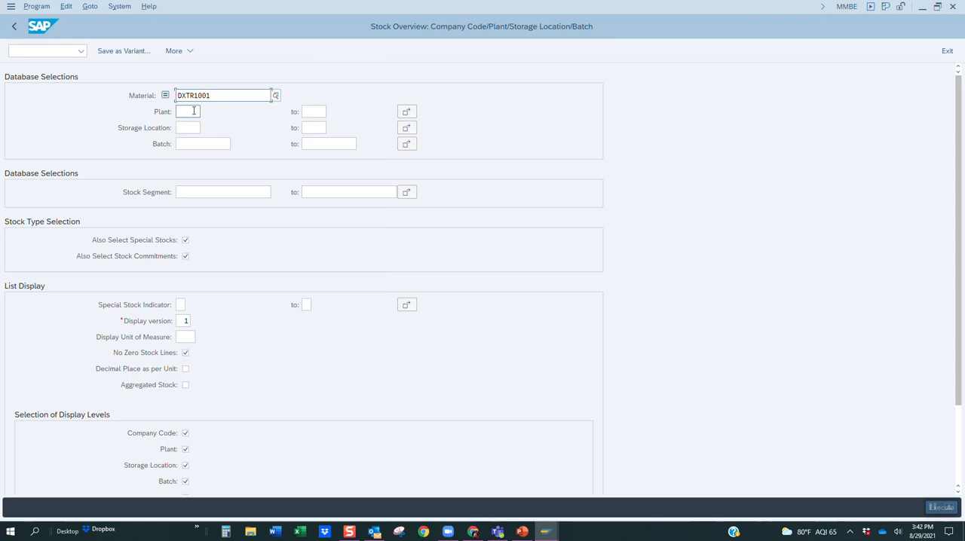
Set the plant range from DL00 (Dallas) to MI00 (Miami) using the lists of possible entries.
{"action": "left_click", "coordinate": [194, 111]}
{"action": "key", "text": "F4"}
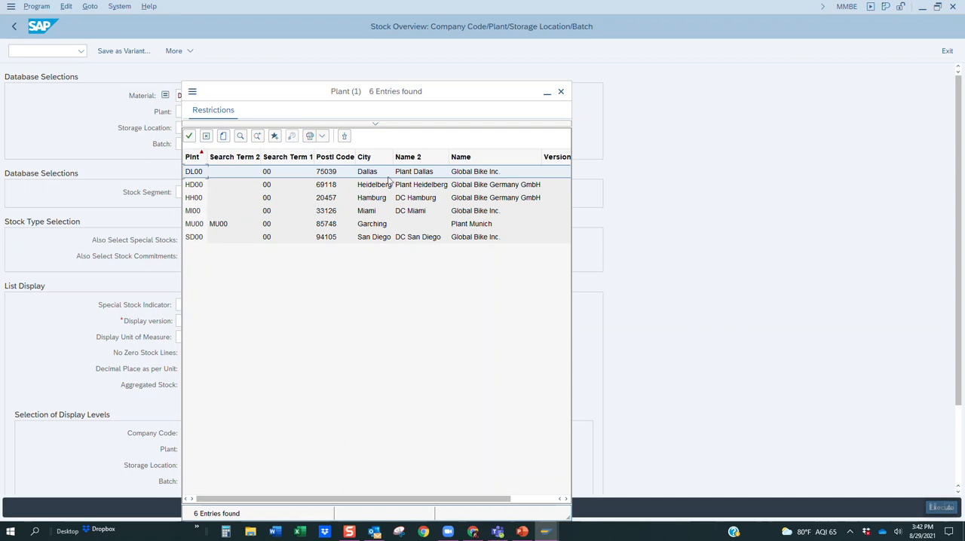
{"action": "left_click", "coordinate": [365, 172]}
{"action": "left_click", "coordinate": [316, 111]}
{"action": "type", "text": "m"}
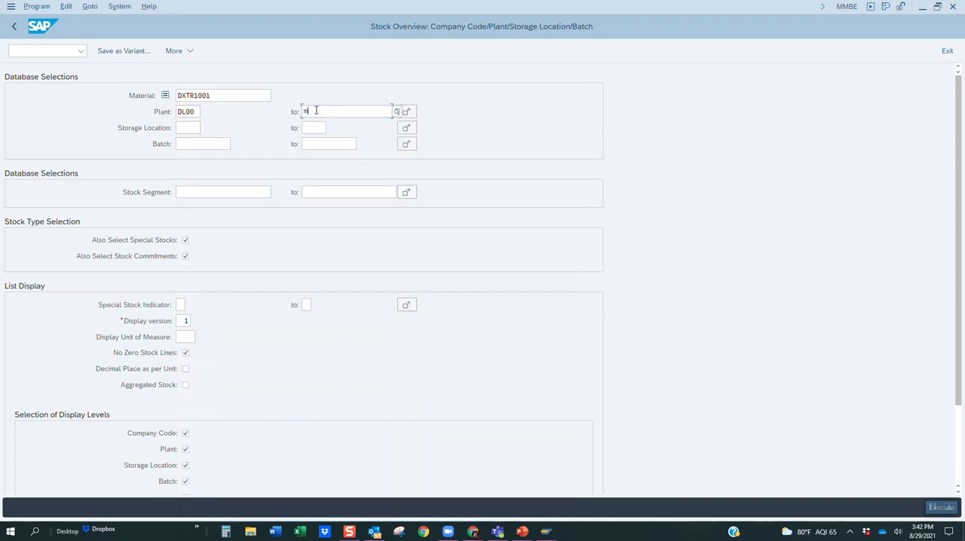
{"action": "type", "text": "i"}
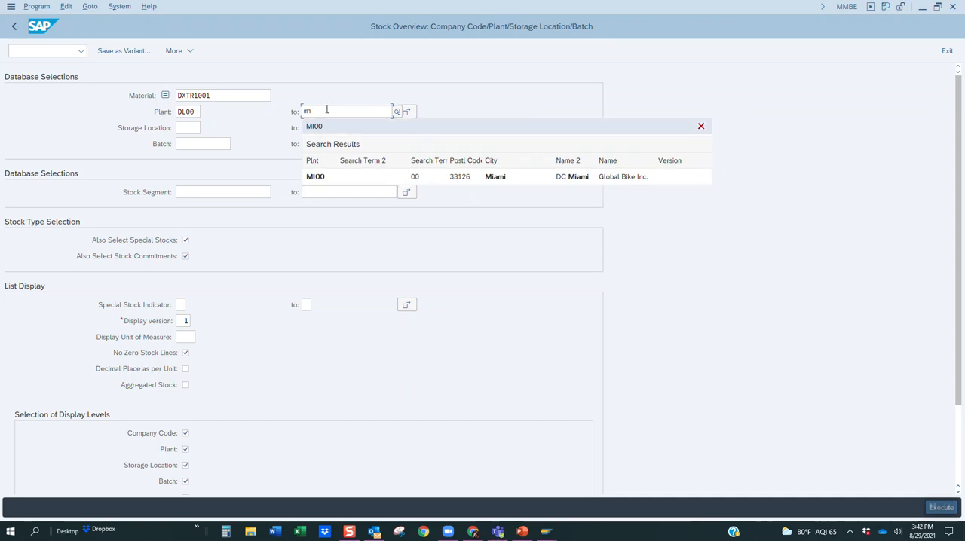
{"action": "key", "text": "BackSpace"}
{"action": "key", "text": "BackSpace"}
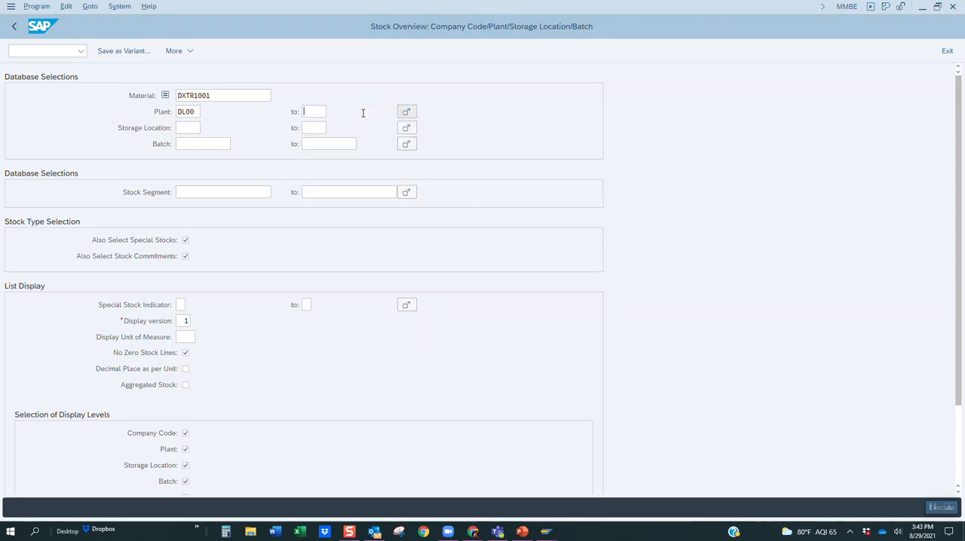
{"action": "left_click", "coordinate": [361, 117]}
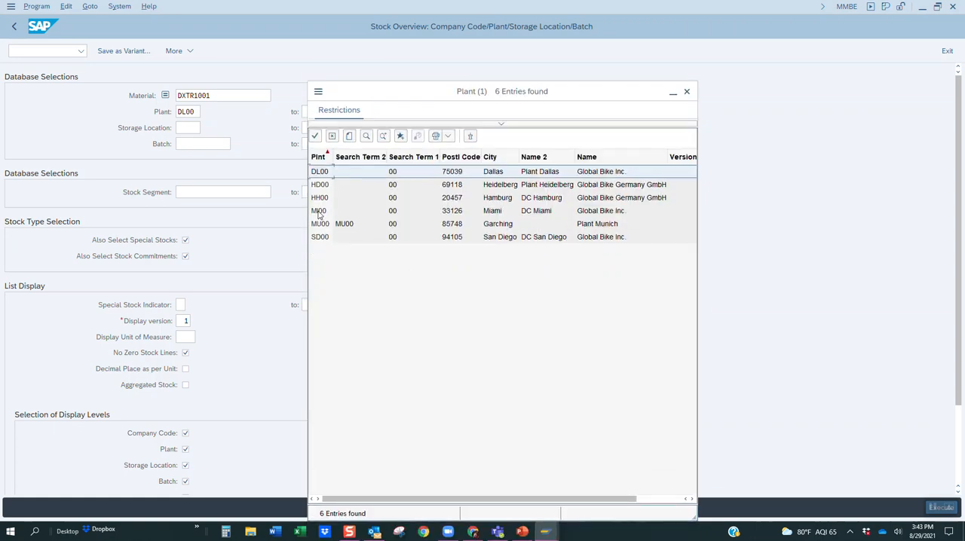
{"action": "double_click", "coordinate": [318, 212]}
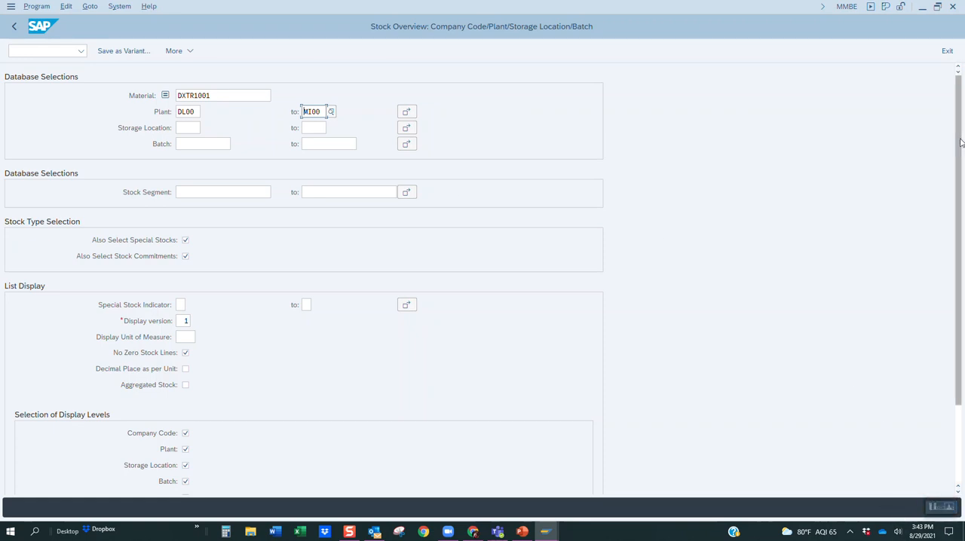
Execute the stock overview for material DXTR1001 in plants DL00 to MI00 and show the list in a maximized window.
{"action": "left_click", "coordinate": [939, 7]}
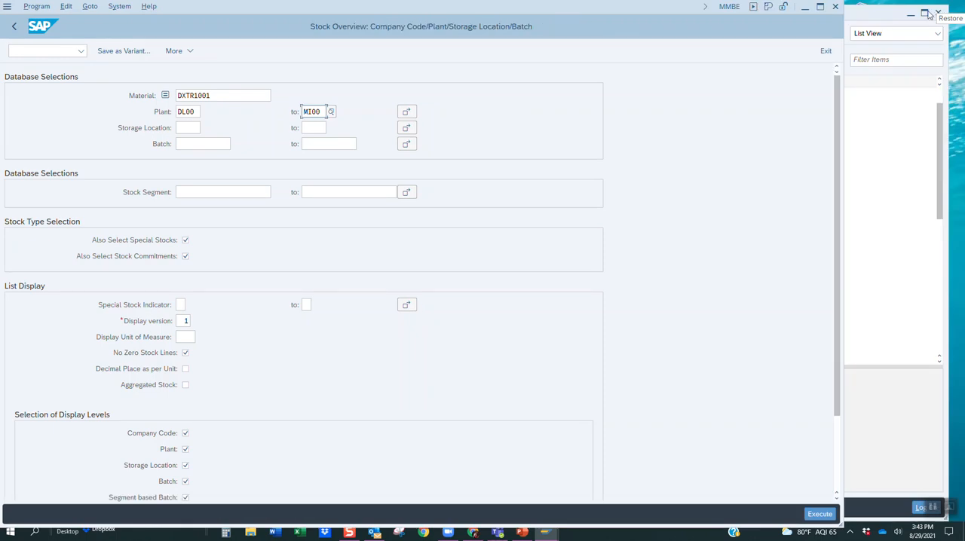
{"action": "left_click", "coordinate": [820, 515]}
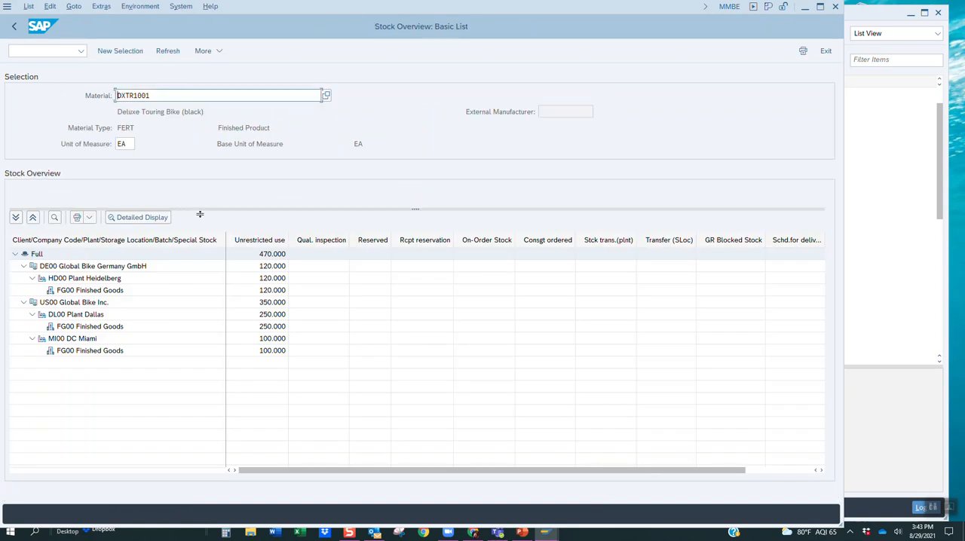
{"action": "left_click", "coordinate": [820, 7]}
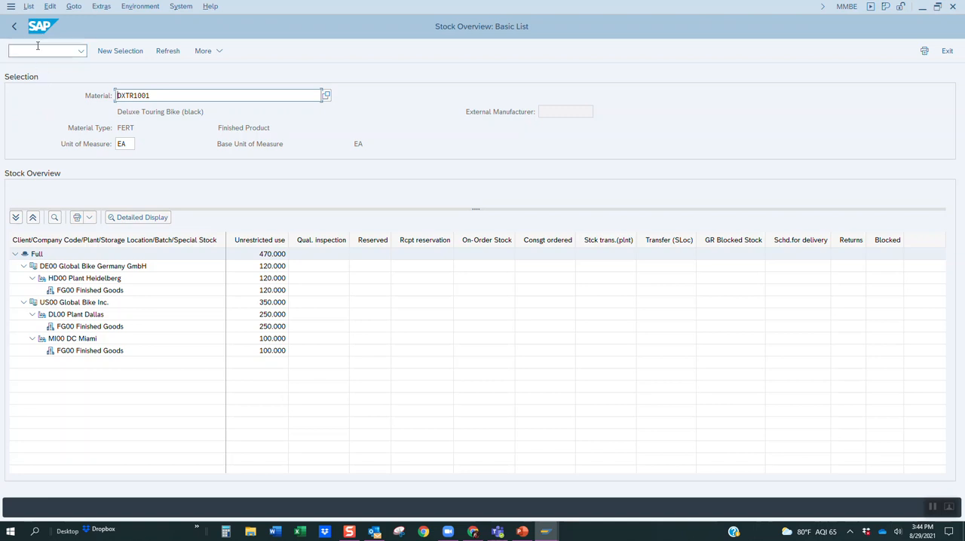
Return to the selection screen, change the starting plant to SD00 from the possible entries, and clear the ending plant.
{"action": "left_click", "coordinate": [13, 26]}
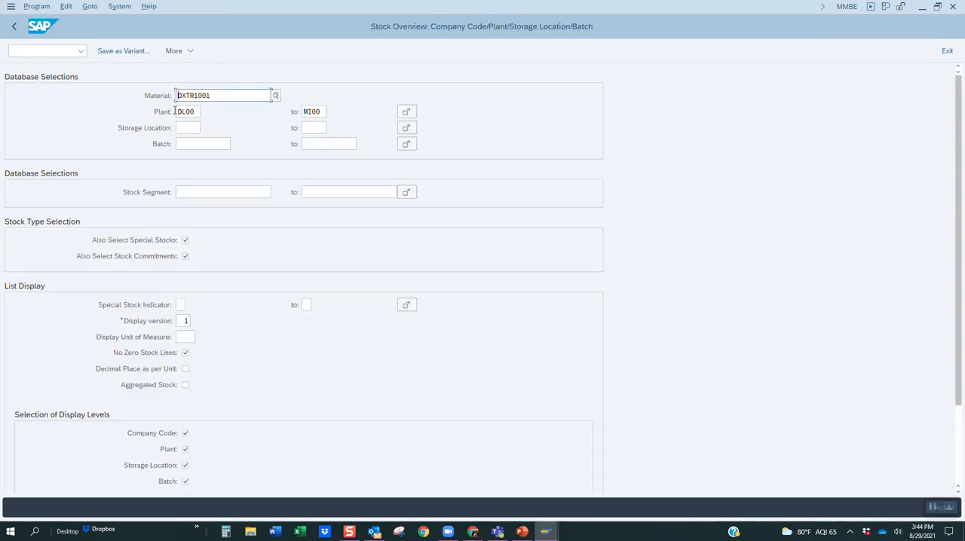
{"action": "left_click", "coordinate": [199, 111]}
{"action": "double_click", "coordinate": [197, 112]}
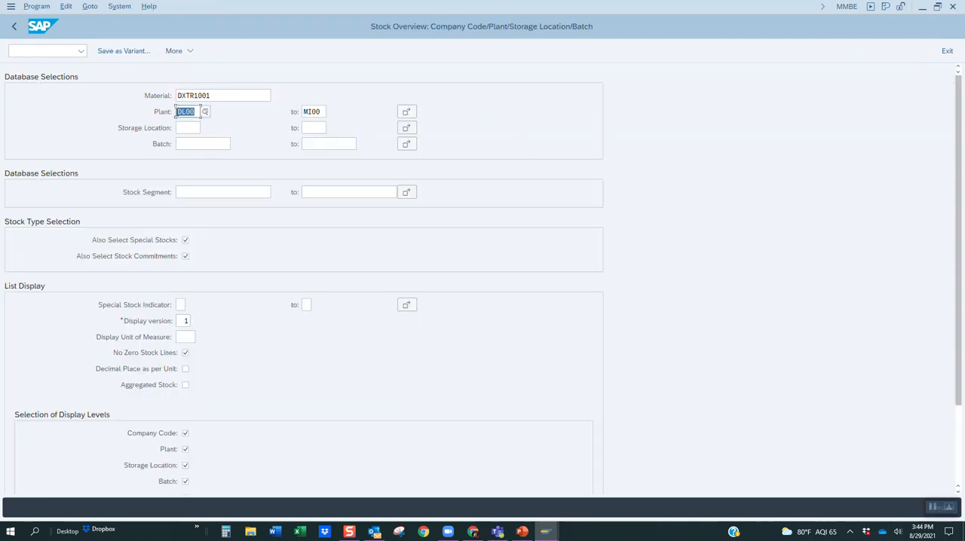
{"action": "left_click", "coordinate": [206, 112]}
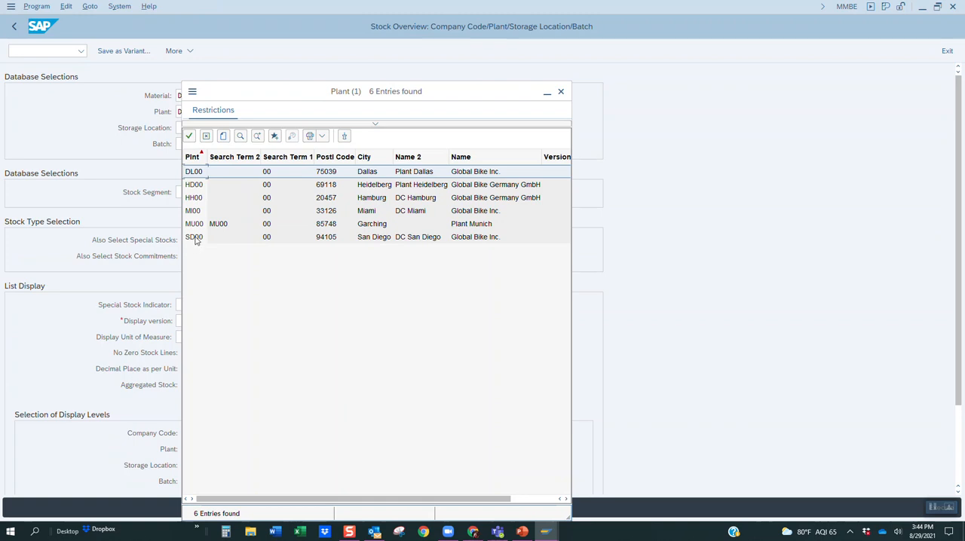
{"action": "double_click", "coordinate": [194, 238]}
{"action": "double_click", "coordinate": [309, 112]}
{"action": "key", "text": "Delete"}
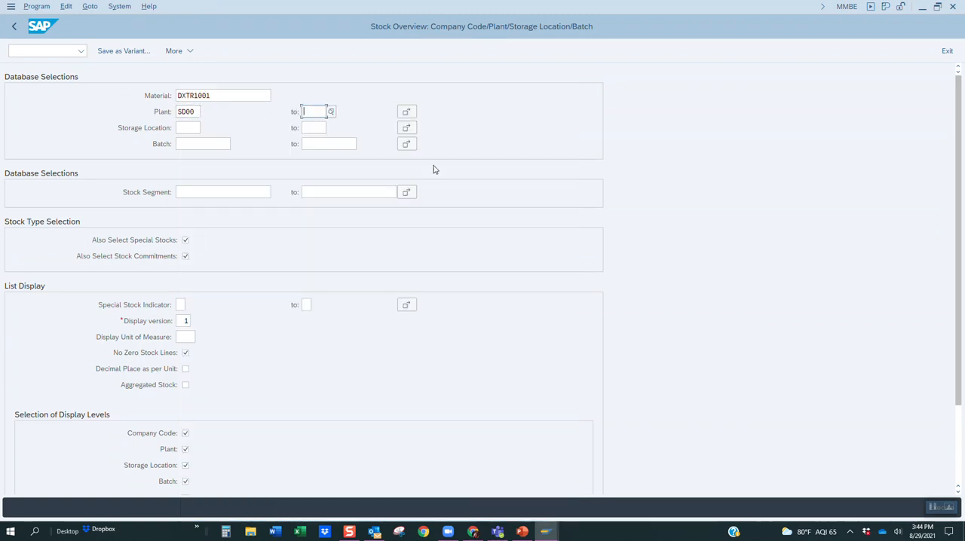
Execute the stock overview for plant SD00 and go back from the resulting list.
{"action": "left_click", "coordinate": [937, 6]}
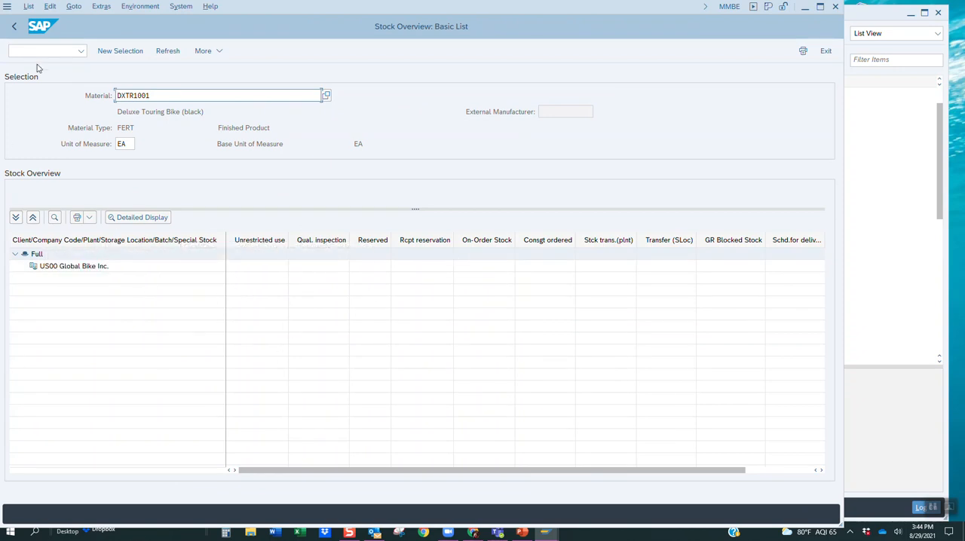
{"action": "left_click", "coordinate": [14, 29]}
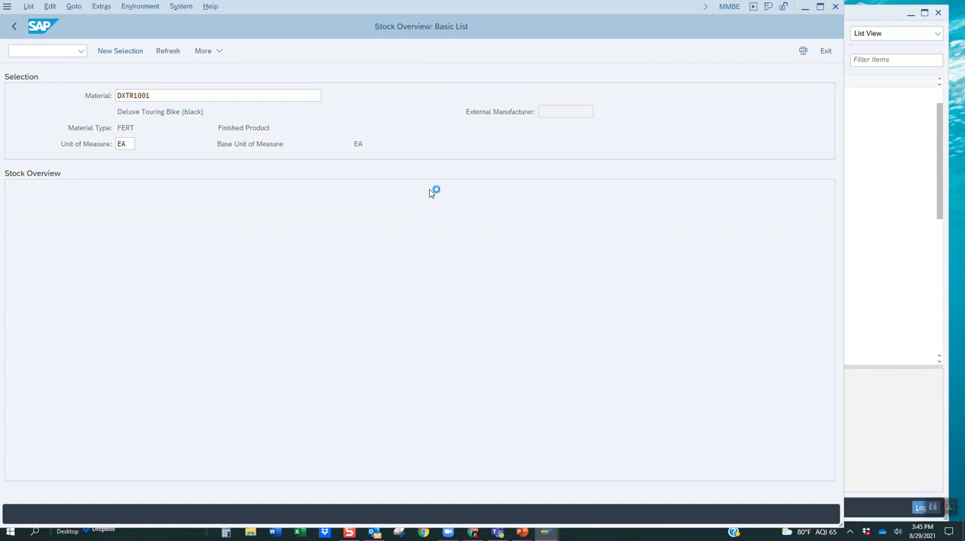